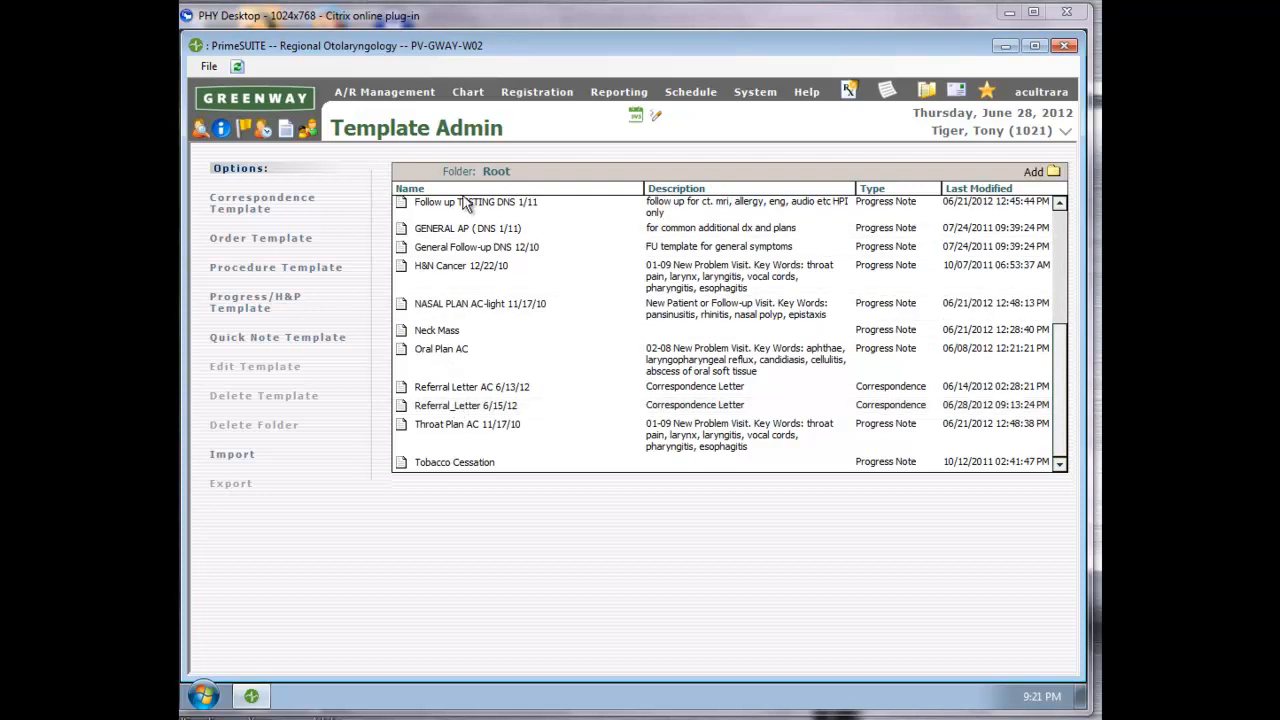
# Open the Referral_Letter 6/15/12 template, preview the letter, and display its editable note contents.
pyautogui.doubleClick(437, 408)
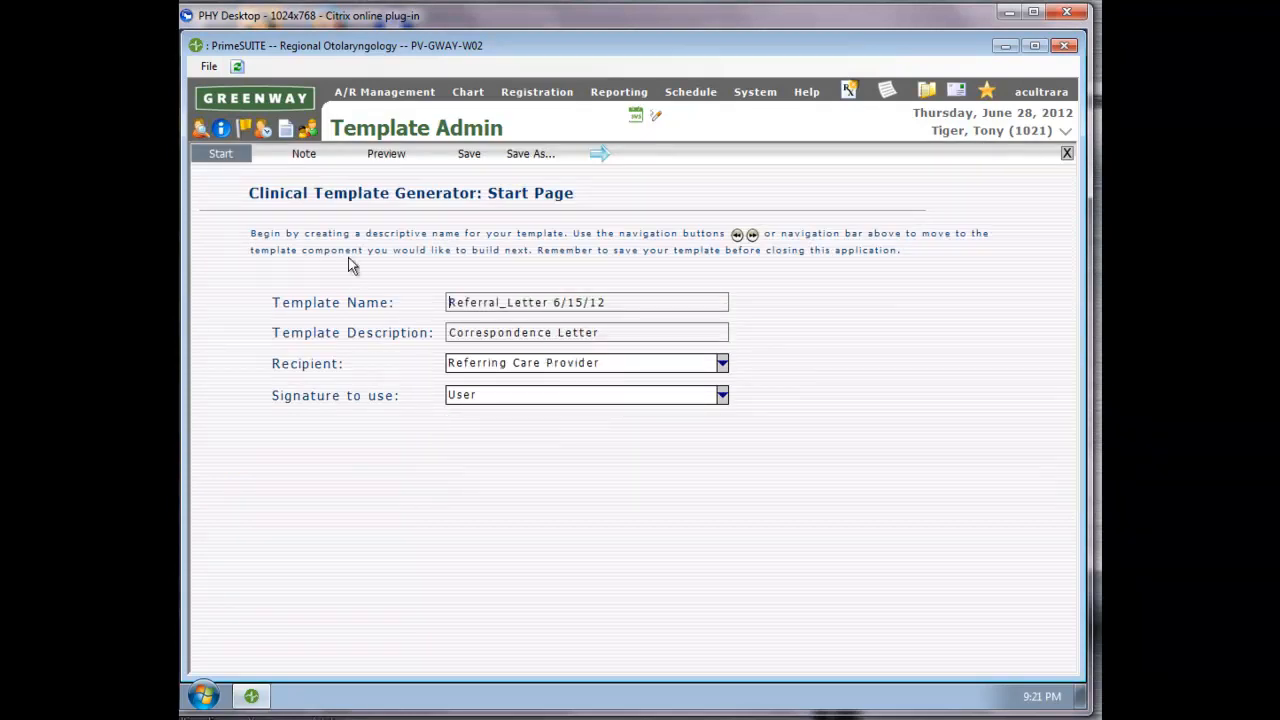
pyautogui.click(400, 156)
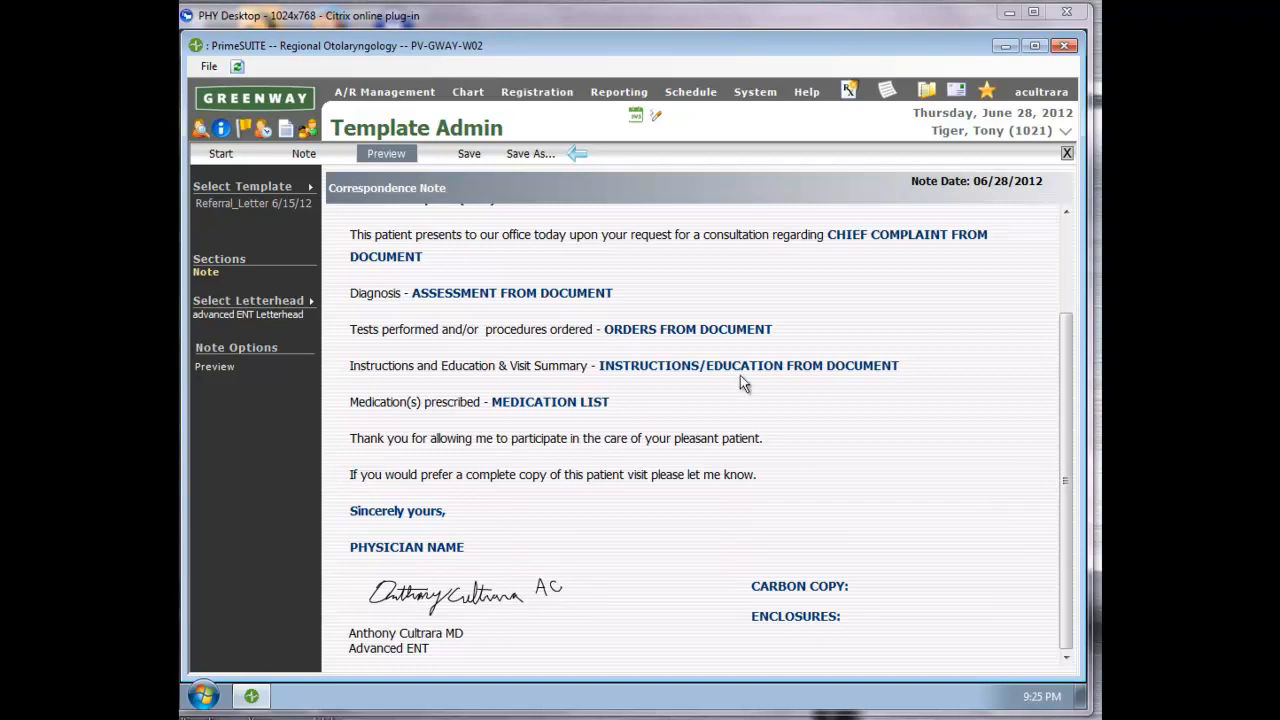
pyautogui.click(397, 152)
pyautogui.click(304, 154)
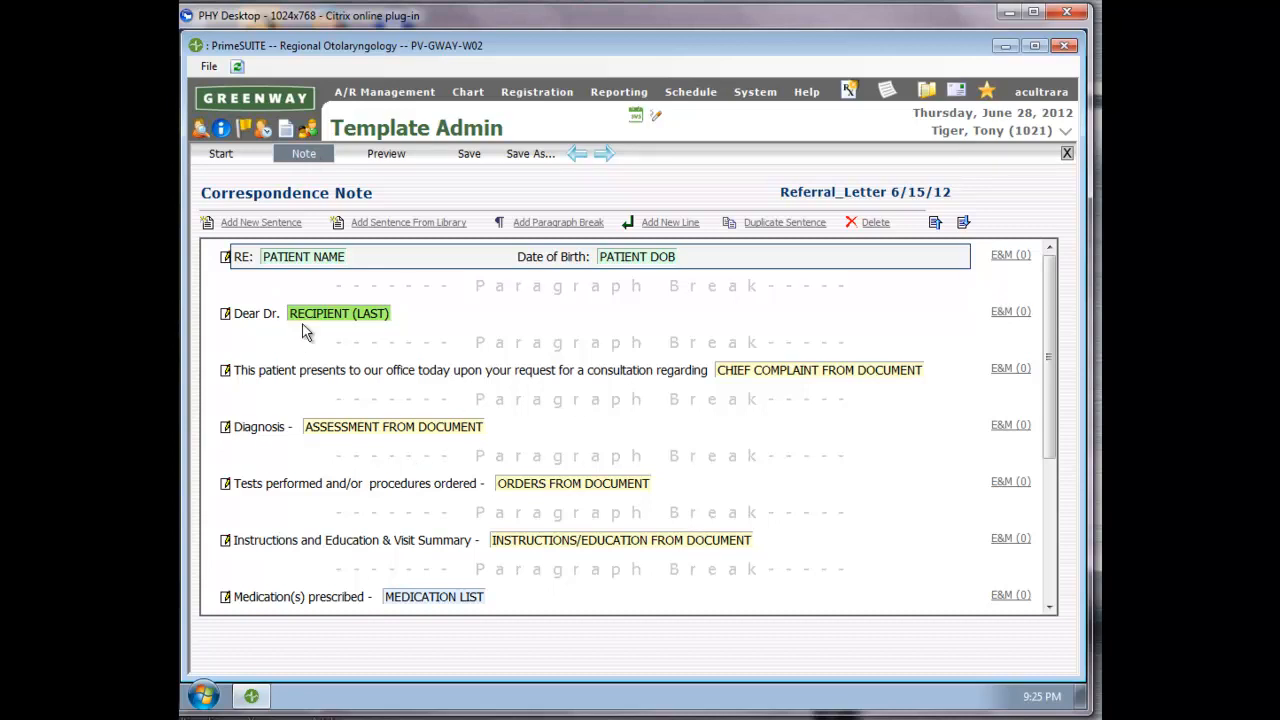
# Make the first listed physician the default selection for the template's PHYSICIAN NAME field.
pyautogui.moveTo(1047, 323); pyautogui.dragTo(1090, 485)
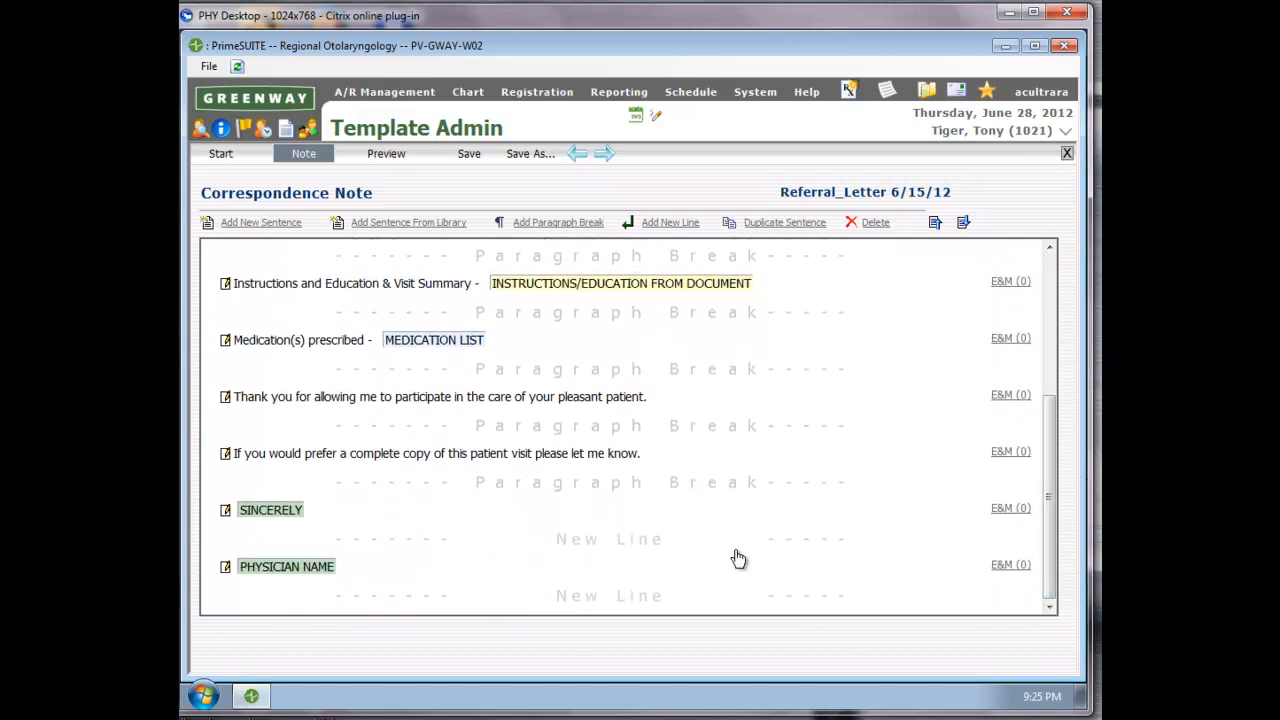
pyautogui.click(268, 567)
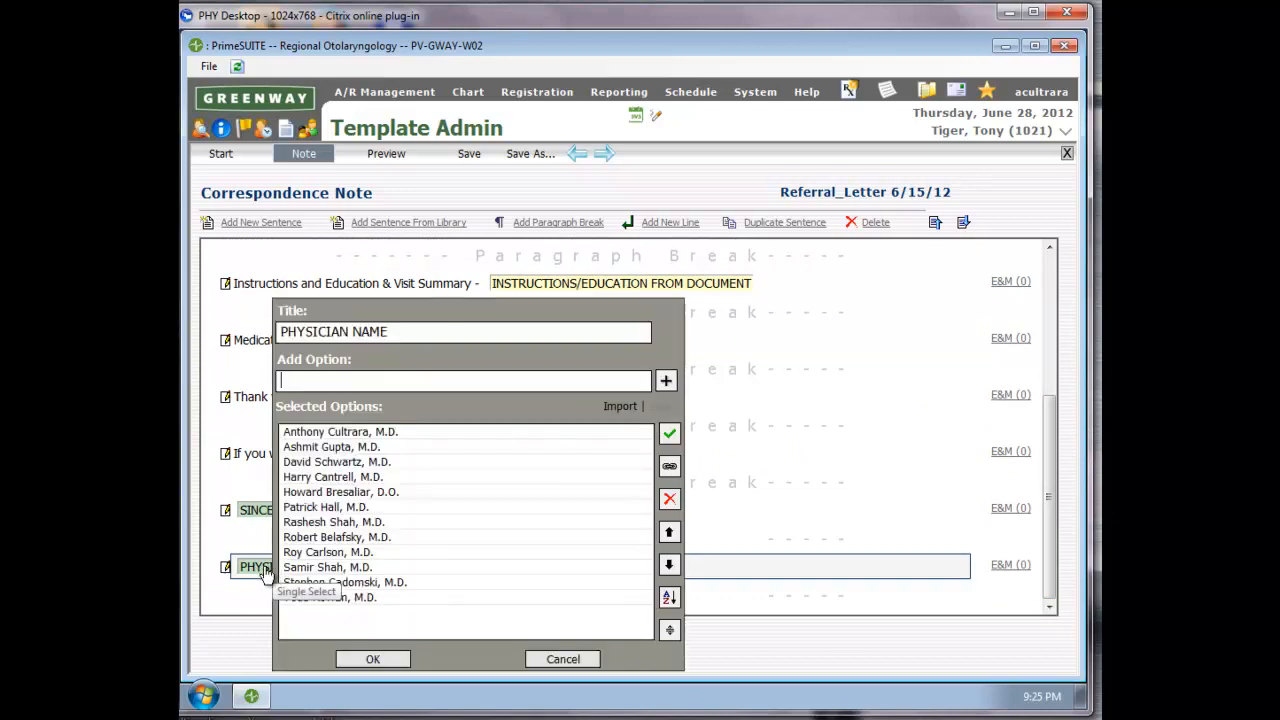
pyautogui.click(300, 431)
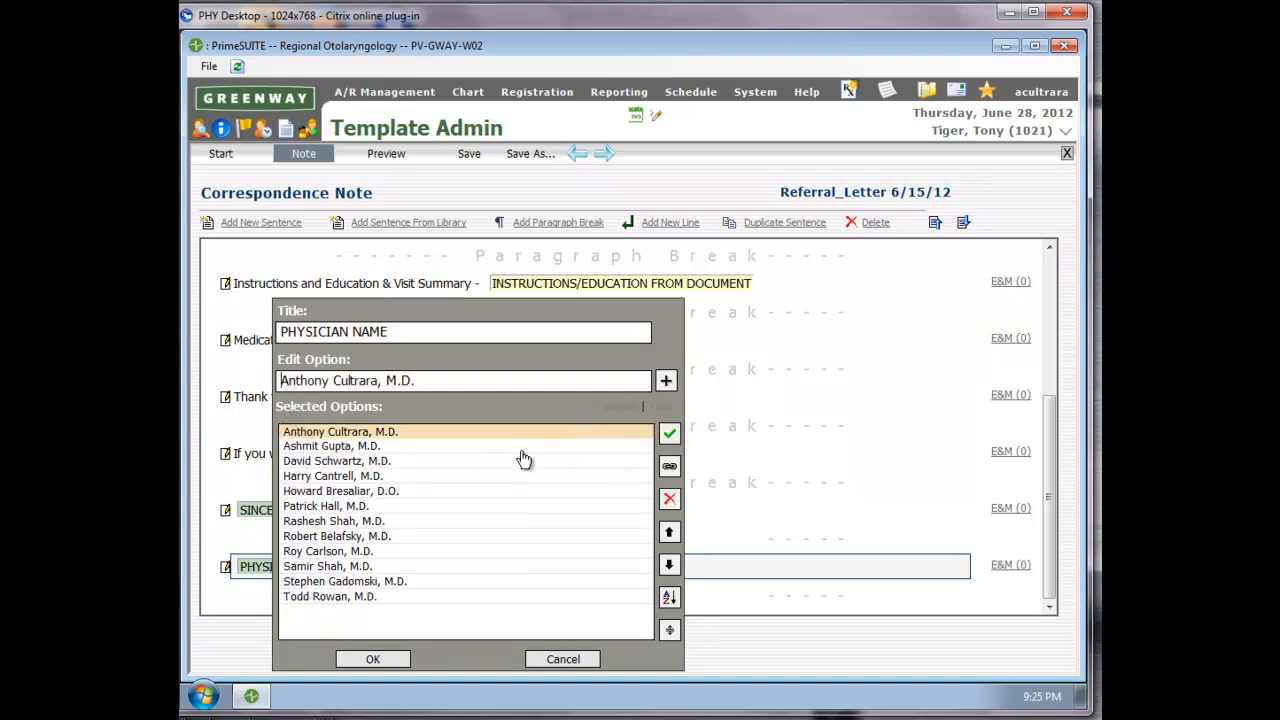
pyautogui.click(670, 436)
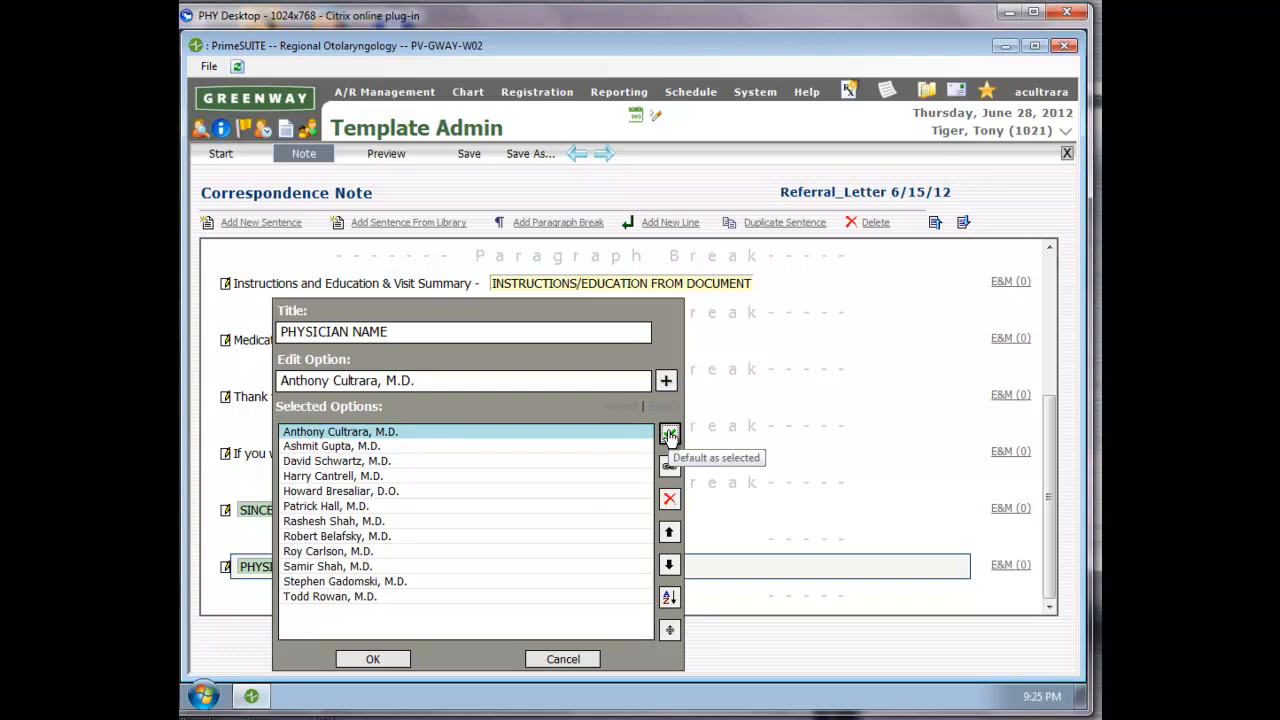
pyautogui.click(372, 659)
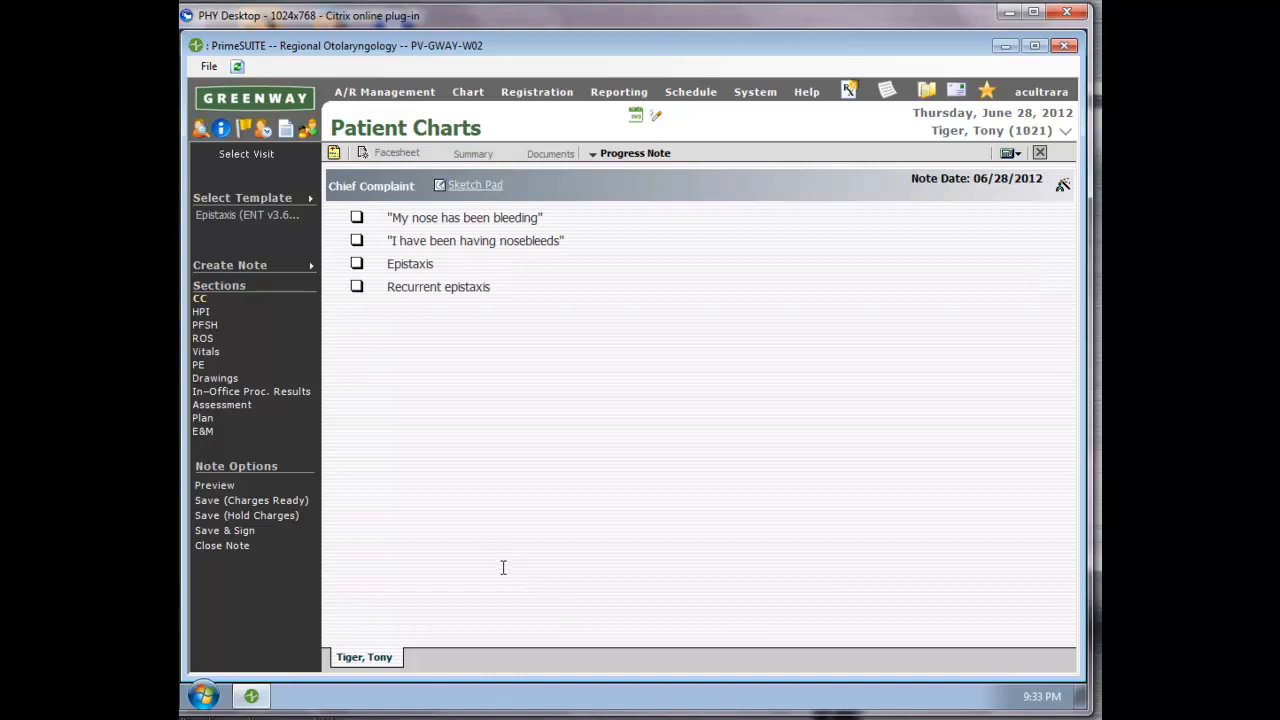
# Record Epistaxis as the chief complaint and mark Epistaxis and Nasal Granuloma as diagnoses in the assessment.
pyautogui.click(357, 264)
pyautogui.click(229, 408)
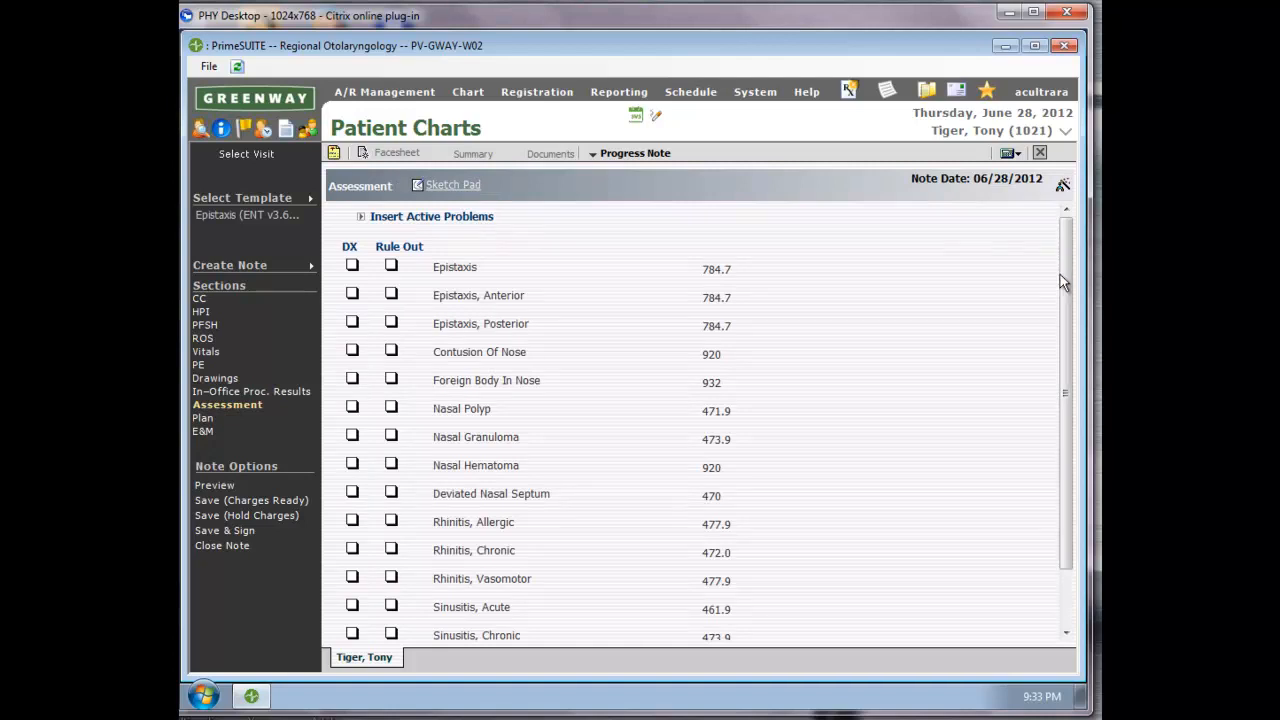
pyautogui.click(352, 265)
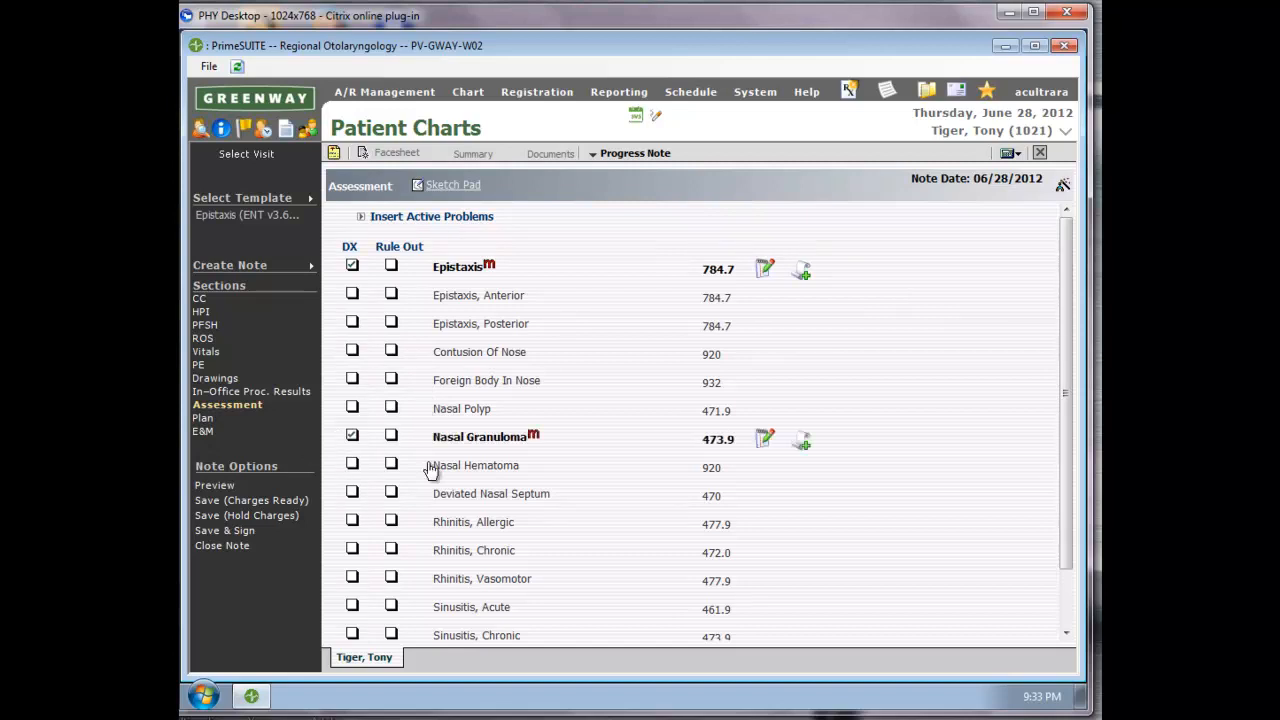
# Order the CBC (85025), simple anterior nasal hemorrhage control (30901), and maxillofacial CT without contrast (70486) in the plan.
pyautogui.click(204, 421)
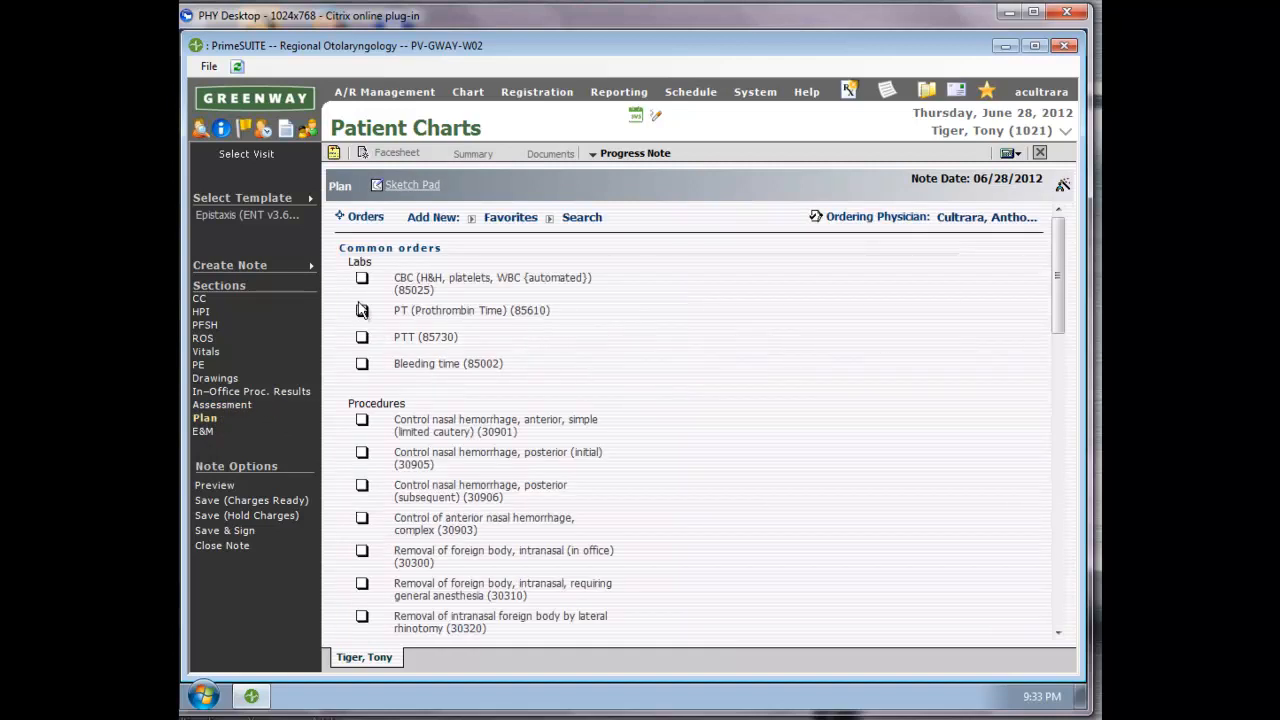
pyautogui.click(362, 281)
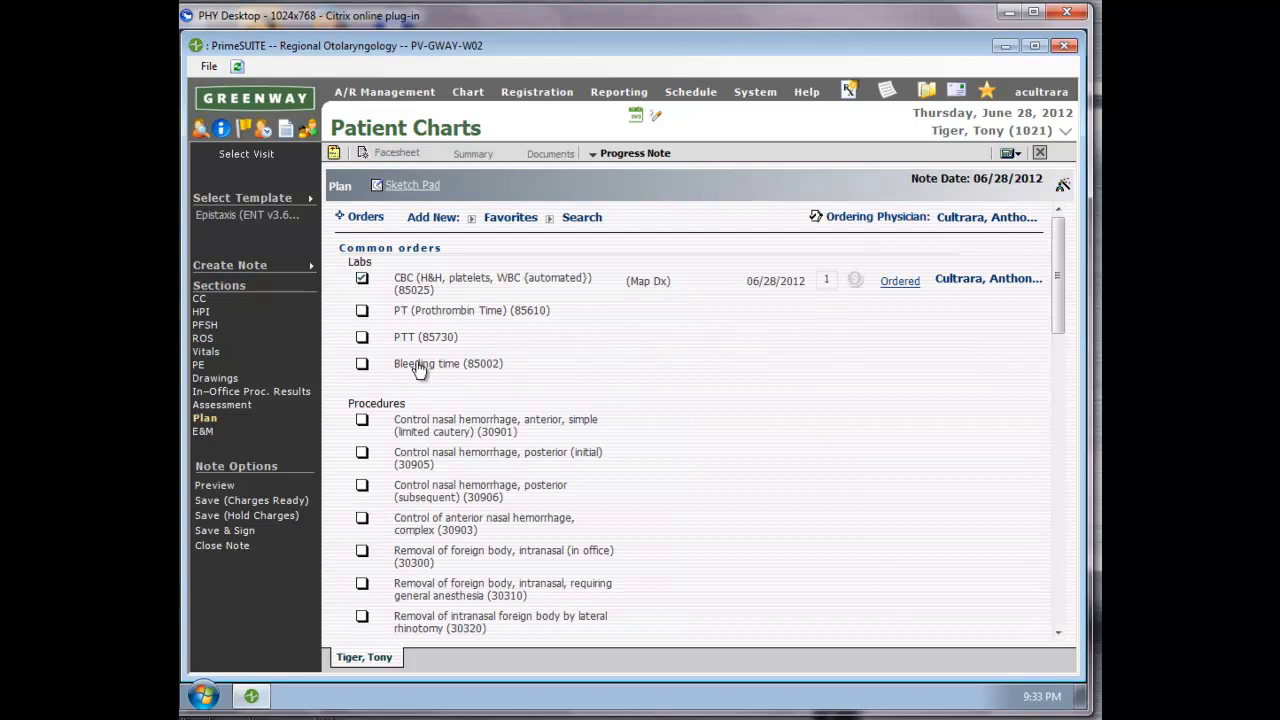
pyautogui.click(364, 423)
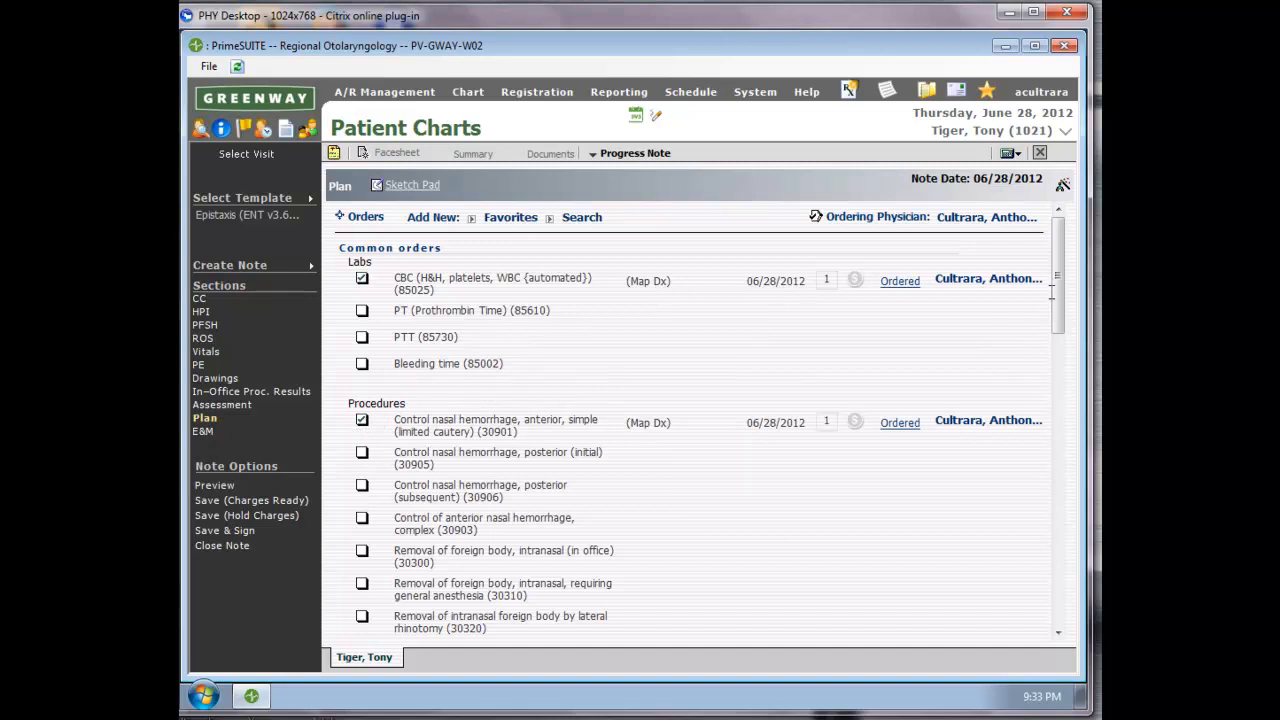
pyautogui.moveTo(1052, 287); pyautogui.dragTo(1071, 433)
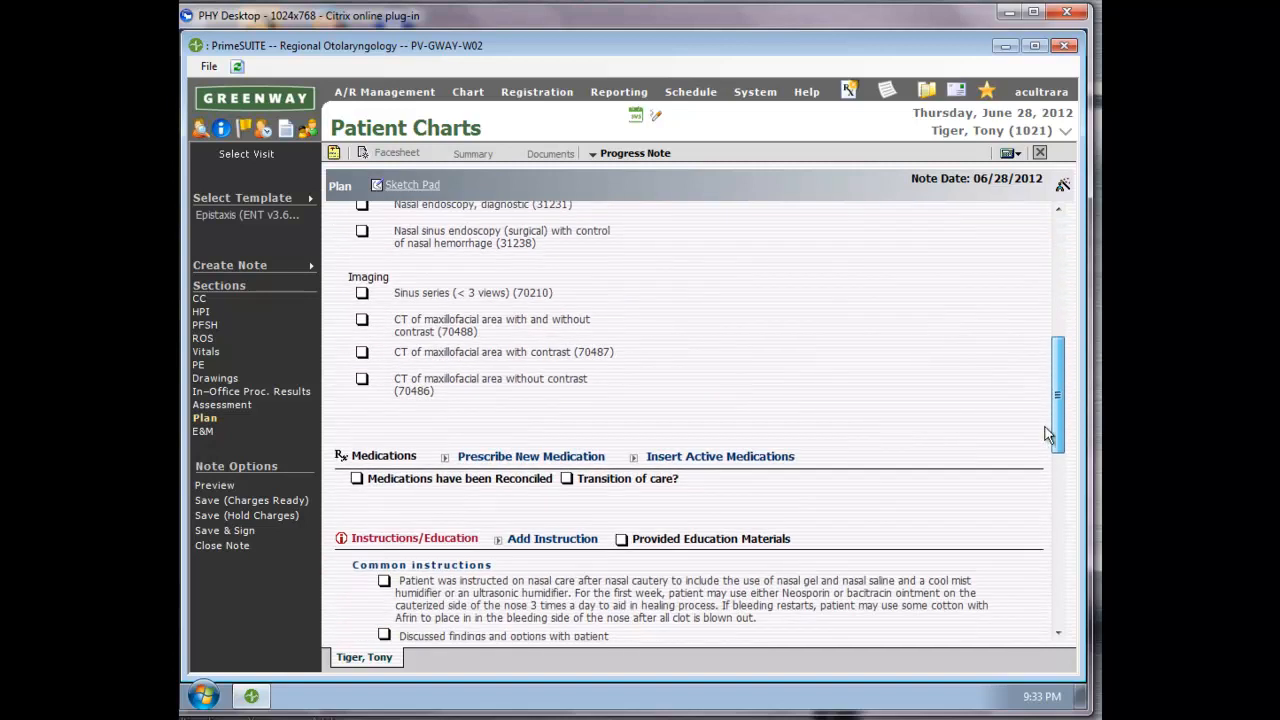
pyautogui.click(362, 370)
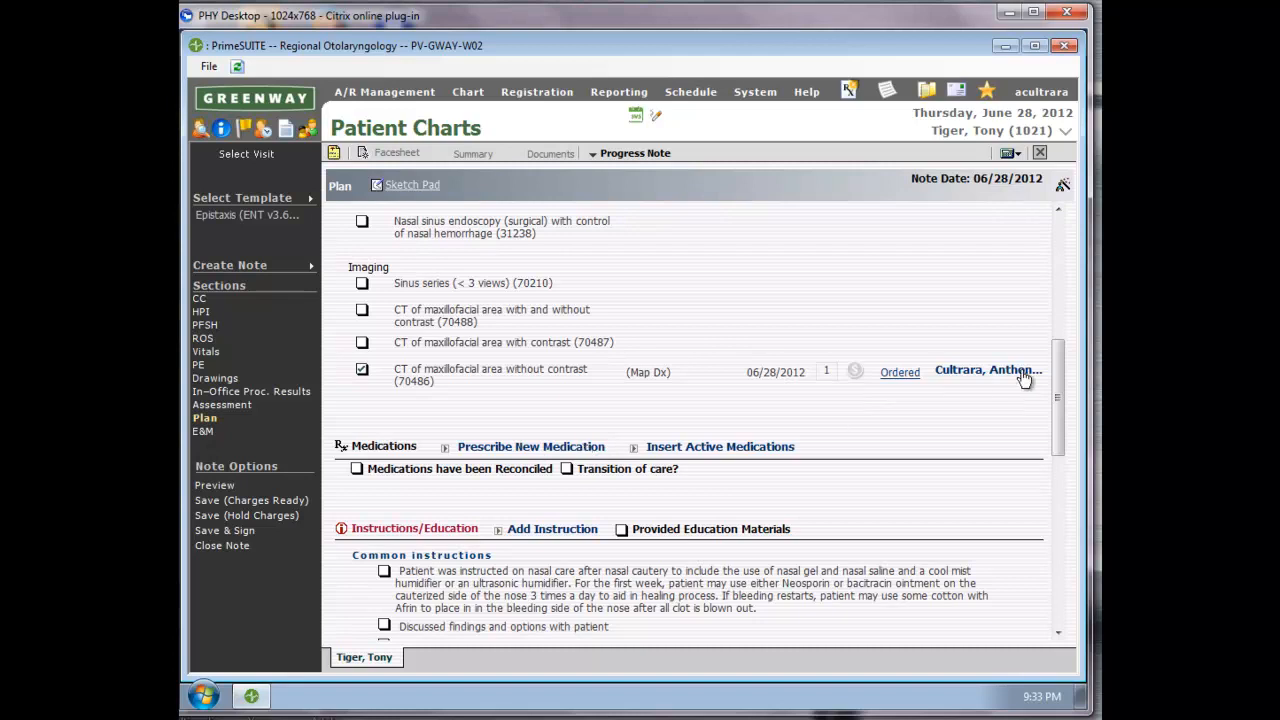
# Add the patient instruction "Patient was cauterized today." to the plan's Instructions/Education section.
pyautogui.moveTo(1057, 377); pyautogui.dragTo(1062, 440)
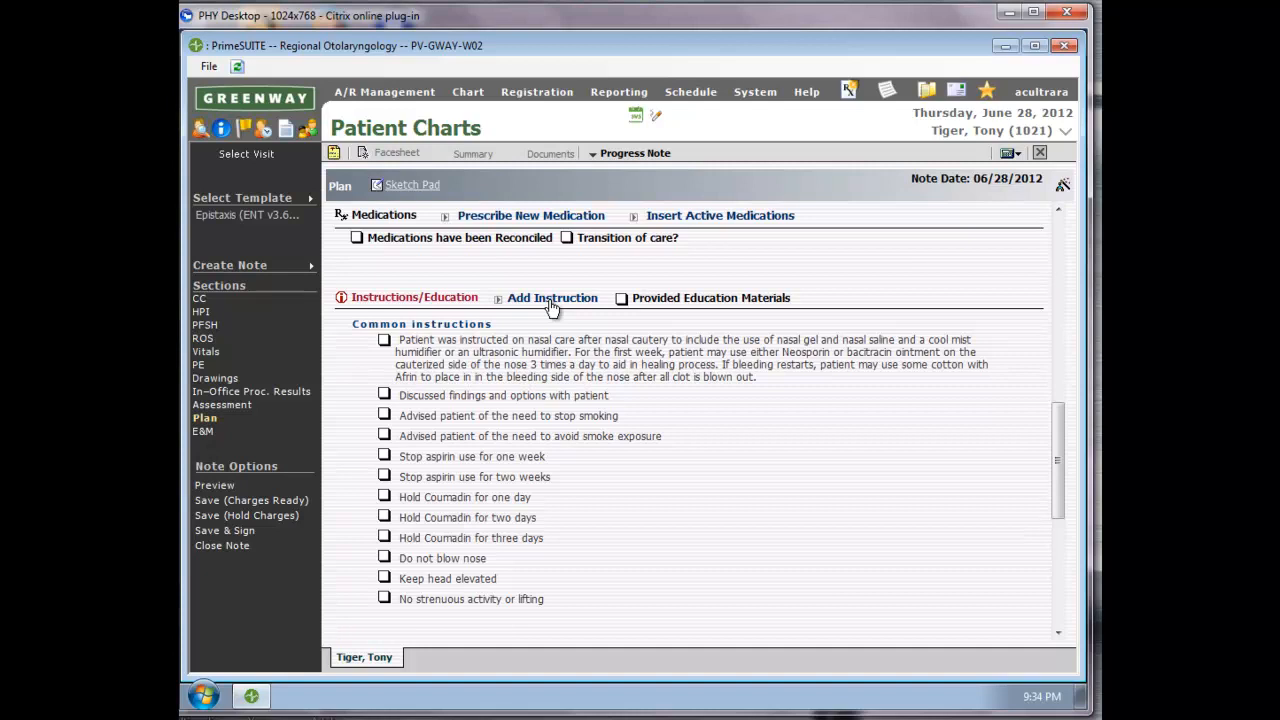
pyautogui.click(550, 300)
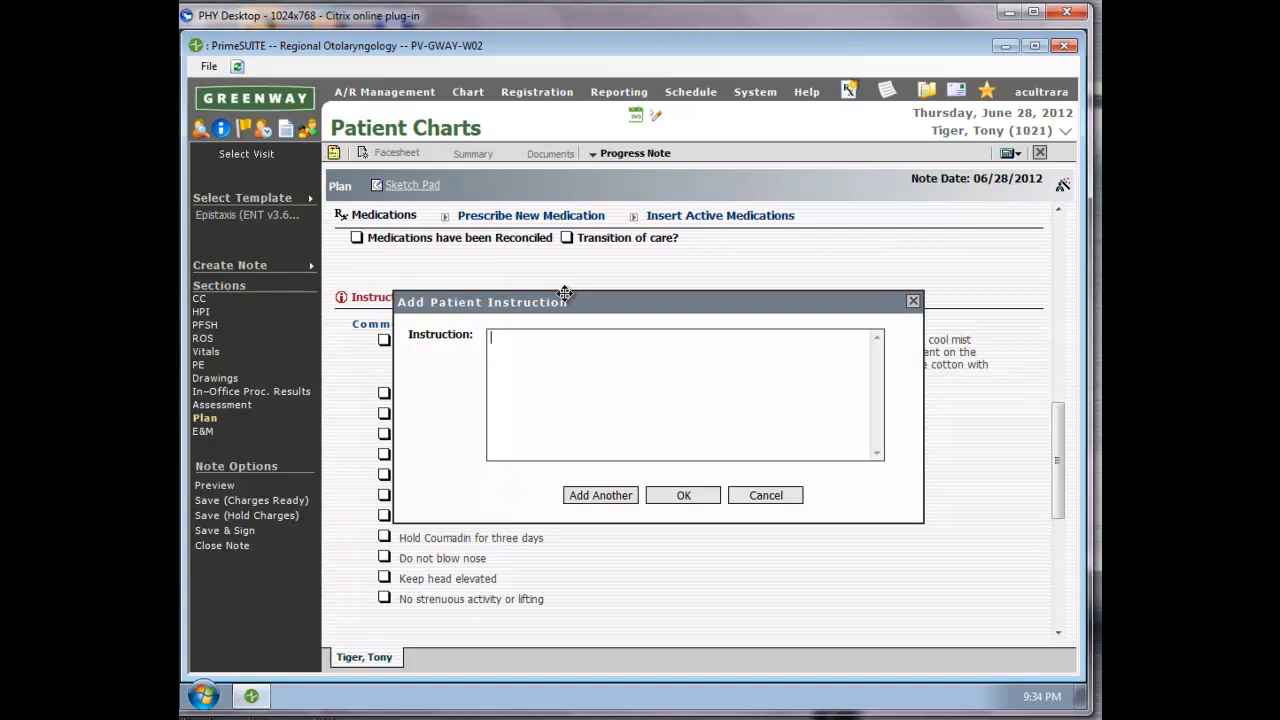
pyautogui.write('Patient was cauterized today.')
pyautogui.click(686, 496)
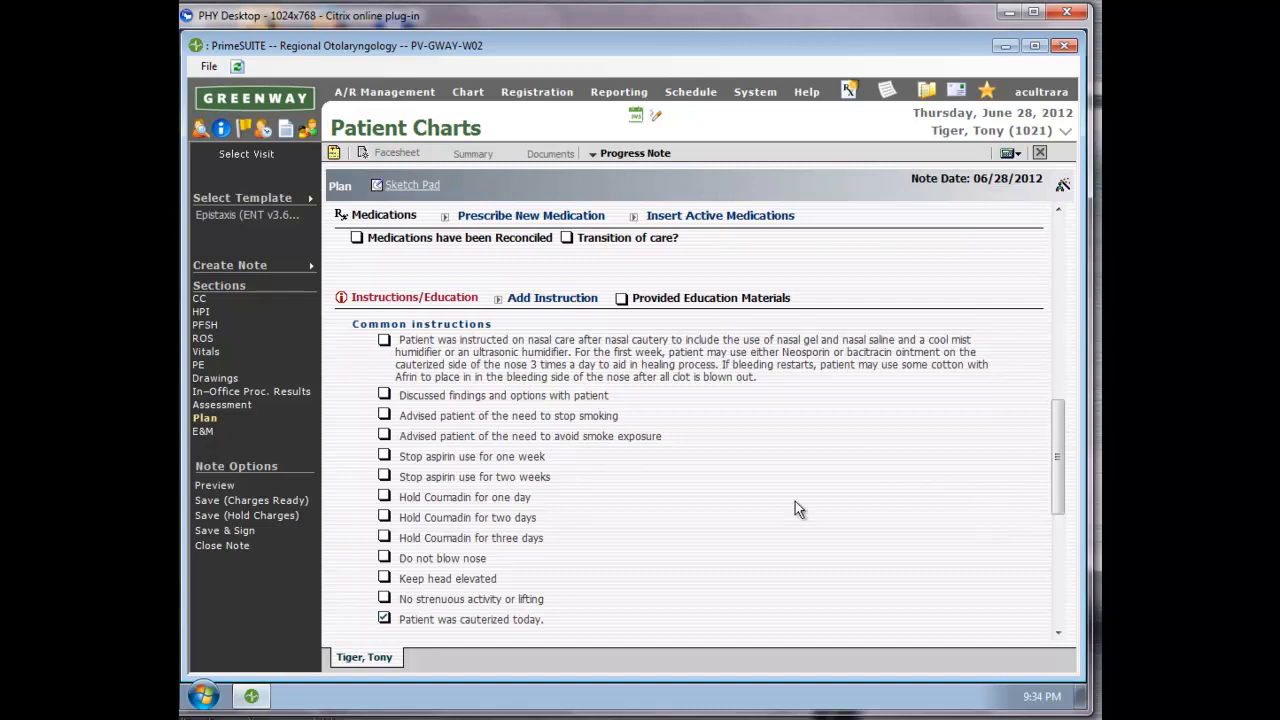
# Edit the added patient instruction to read "Patient was cauterized yoday.".
pyautogui.click(517, 619)
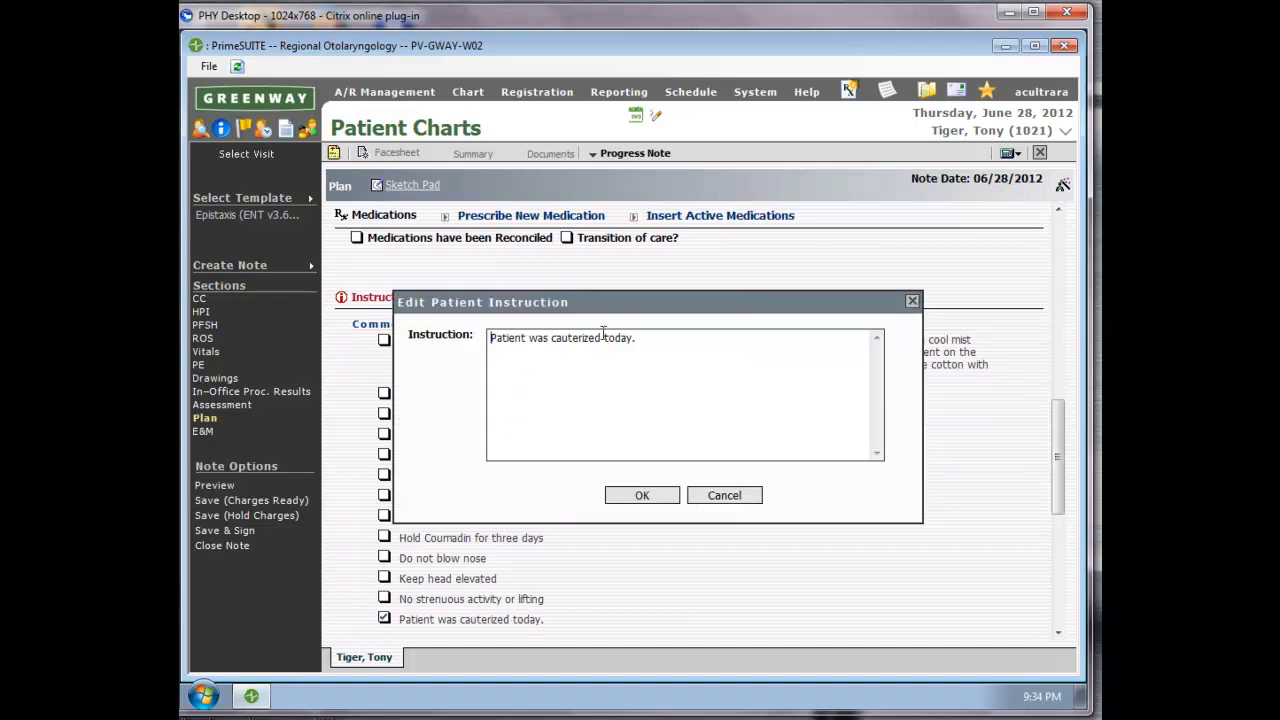
pyautogui.click(607, 338)
pyautogui.press('BackSpace')
pyautogui.write('y')
pyautogui.click(645, 496)
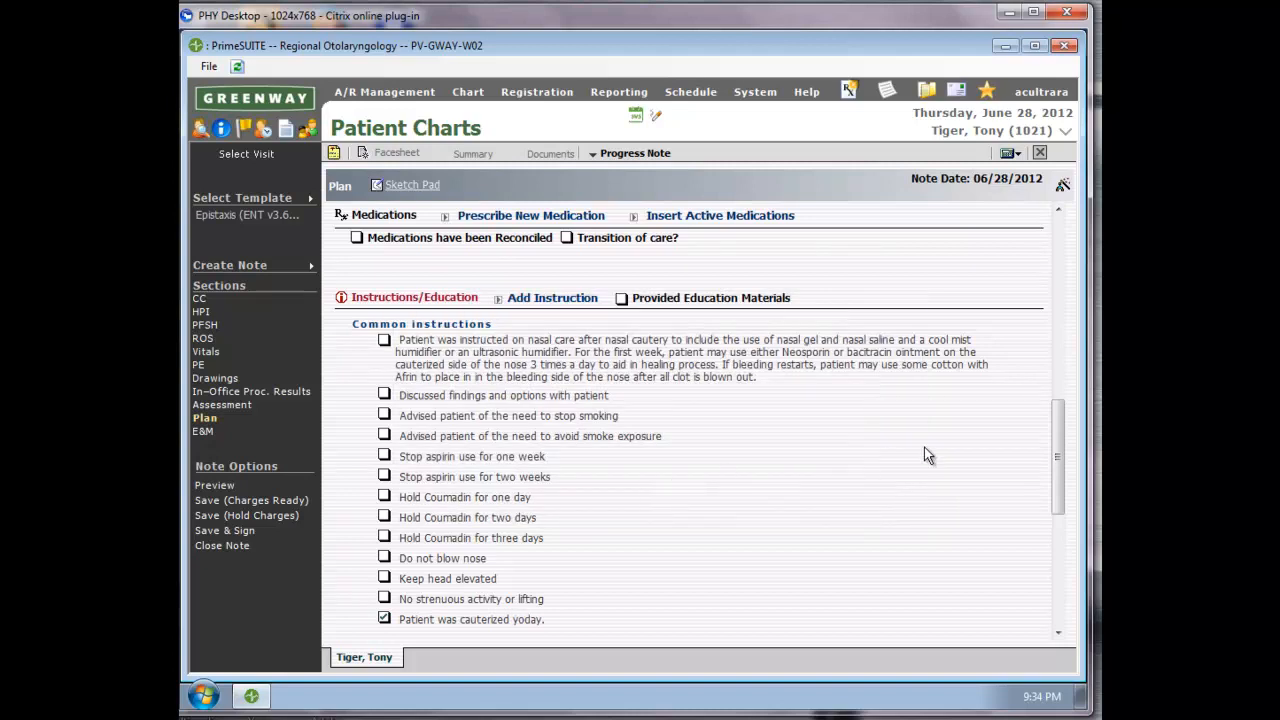
# Save the progress note with charges held and add the Referral_Letter 6/15/12 template as correspondence.
pyautogui.moveTo(1064, 441); pyautogui.dragTo(1089, 567)
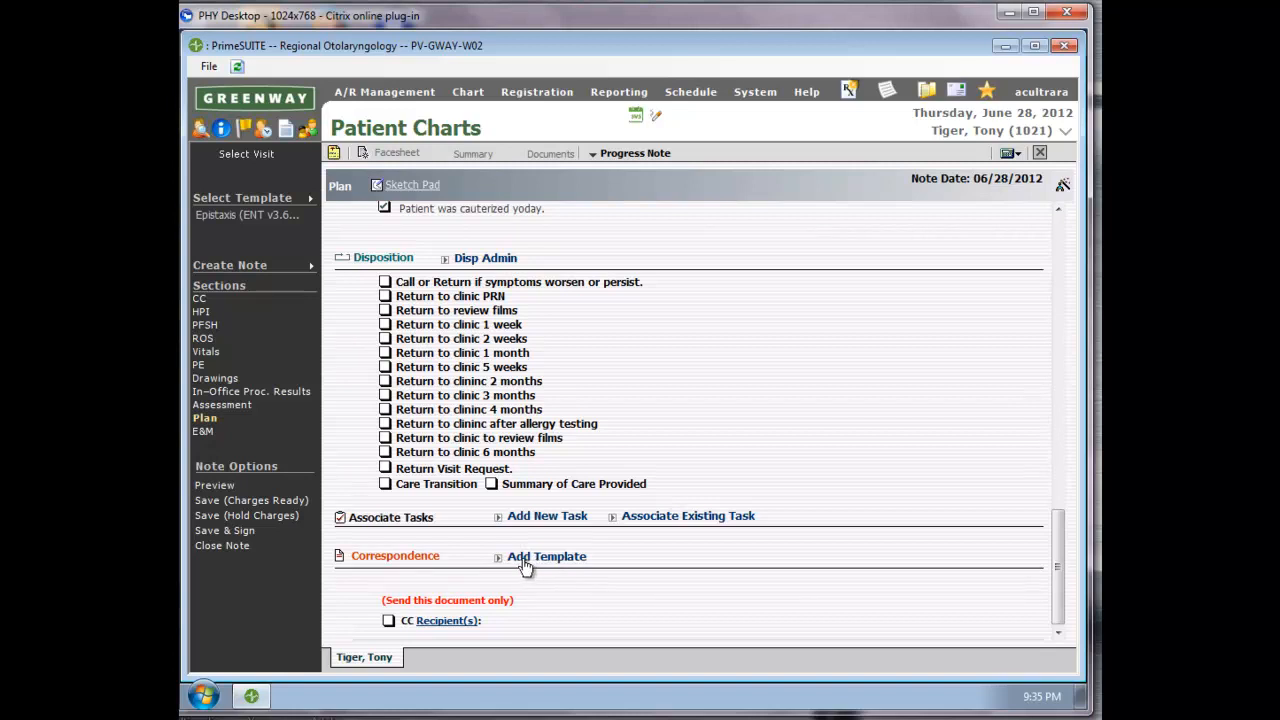
pyautogui.click(250, 516)
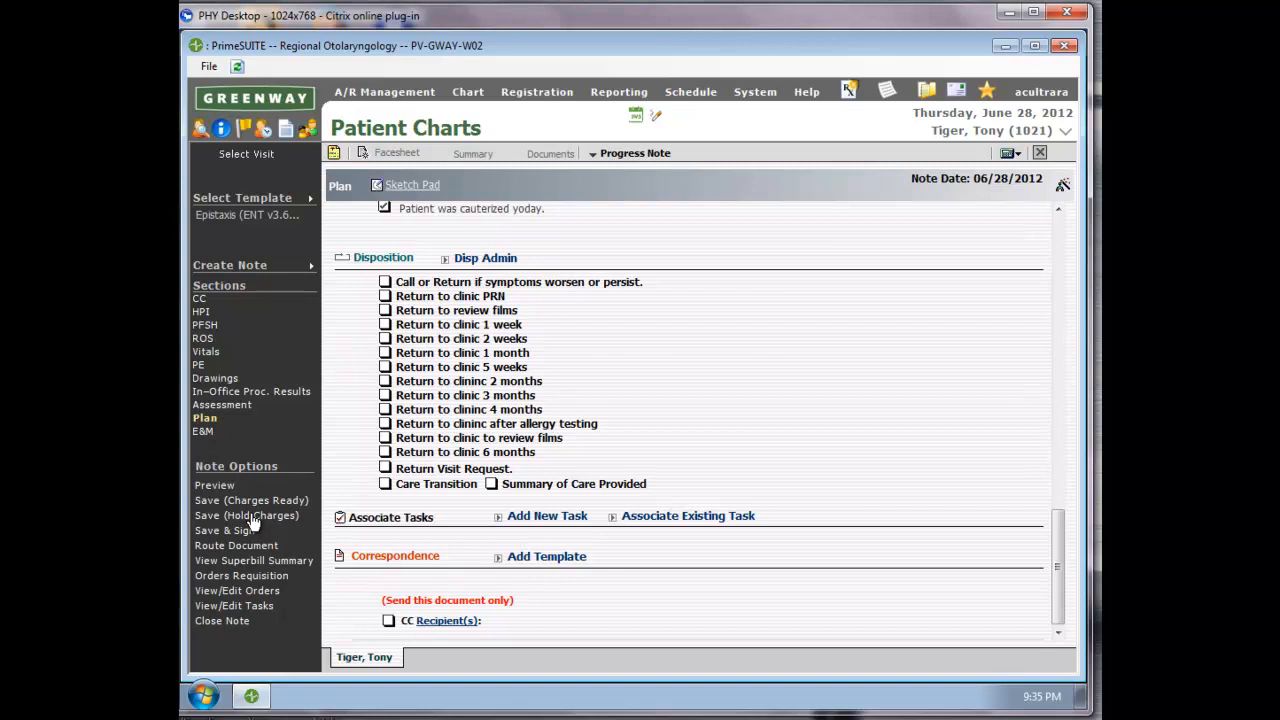
pyautogui.click(565, 561)
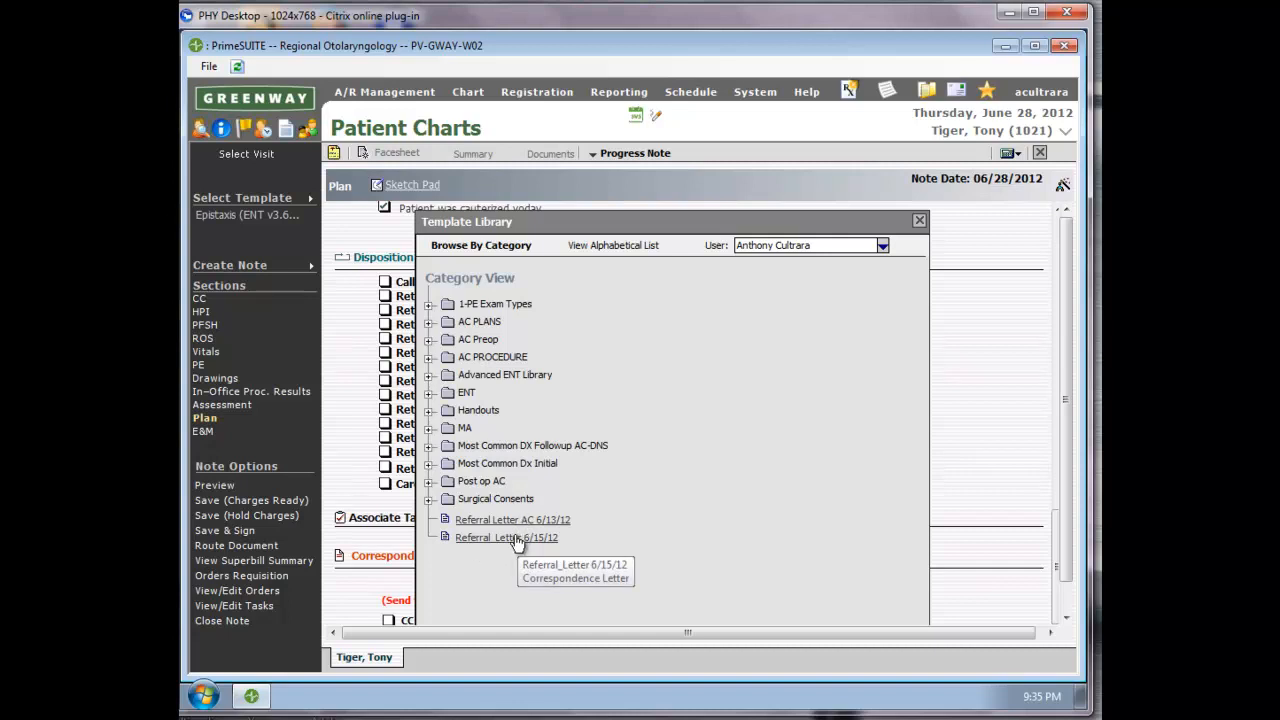
pyautogui.click(514, 538)
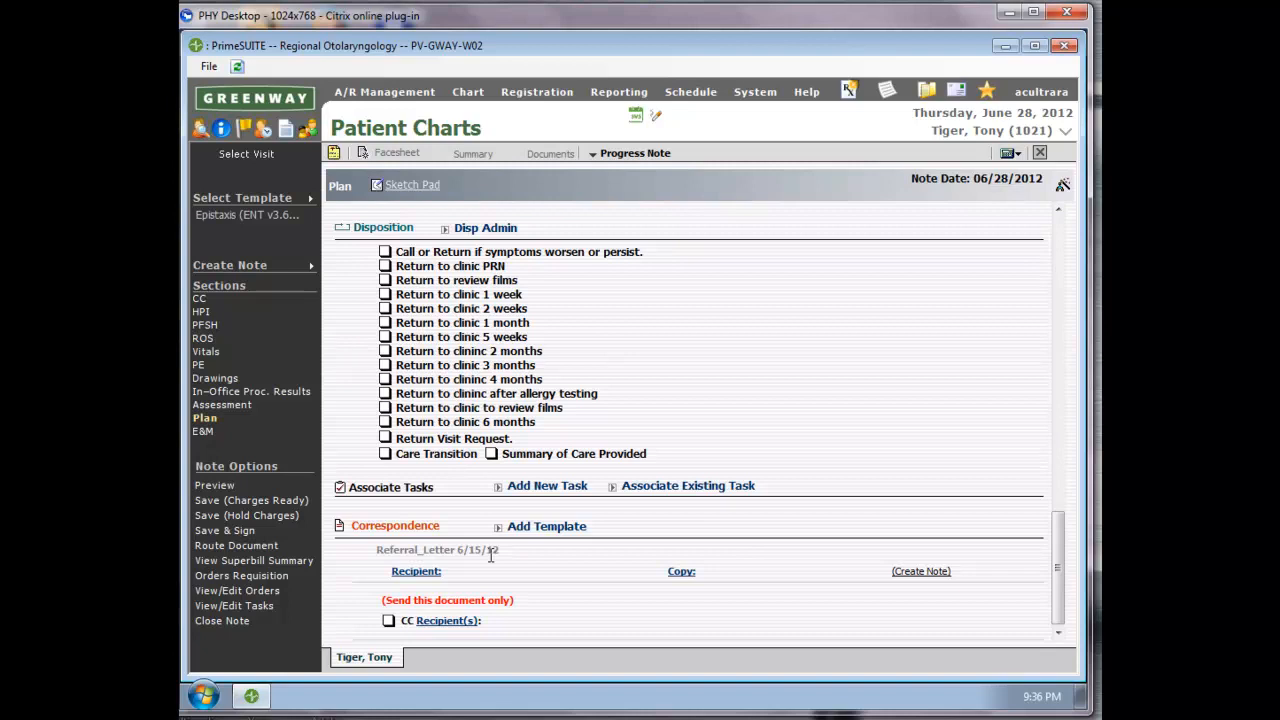
# Look up the physician by surname as the referral letter's recipient and assign the same physician as its copy recipient.
pyautogui.click(422, 570)
pyautogui.write('cult')
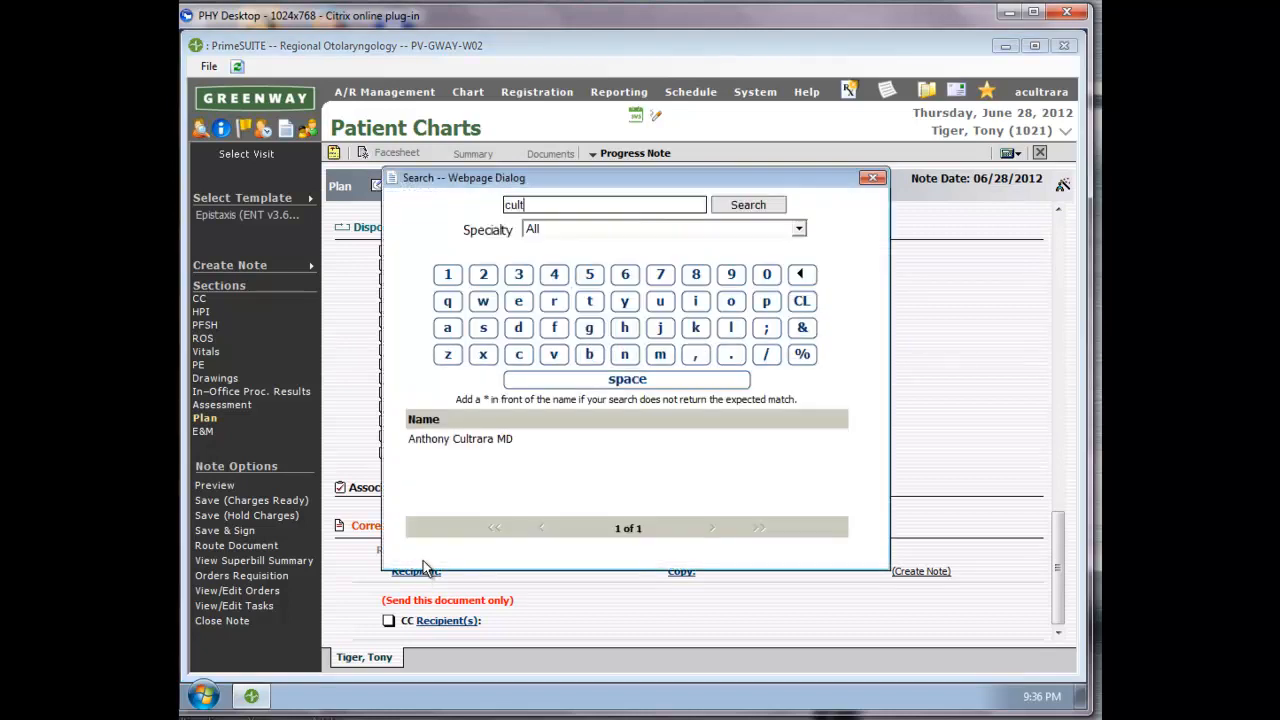
pyautogui.click(452, 438)
pyautogui.click(452, 438)
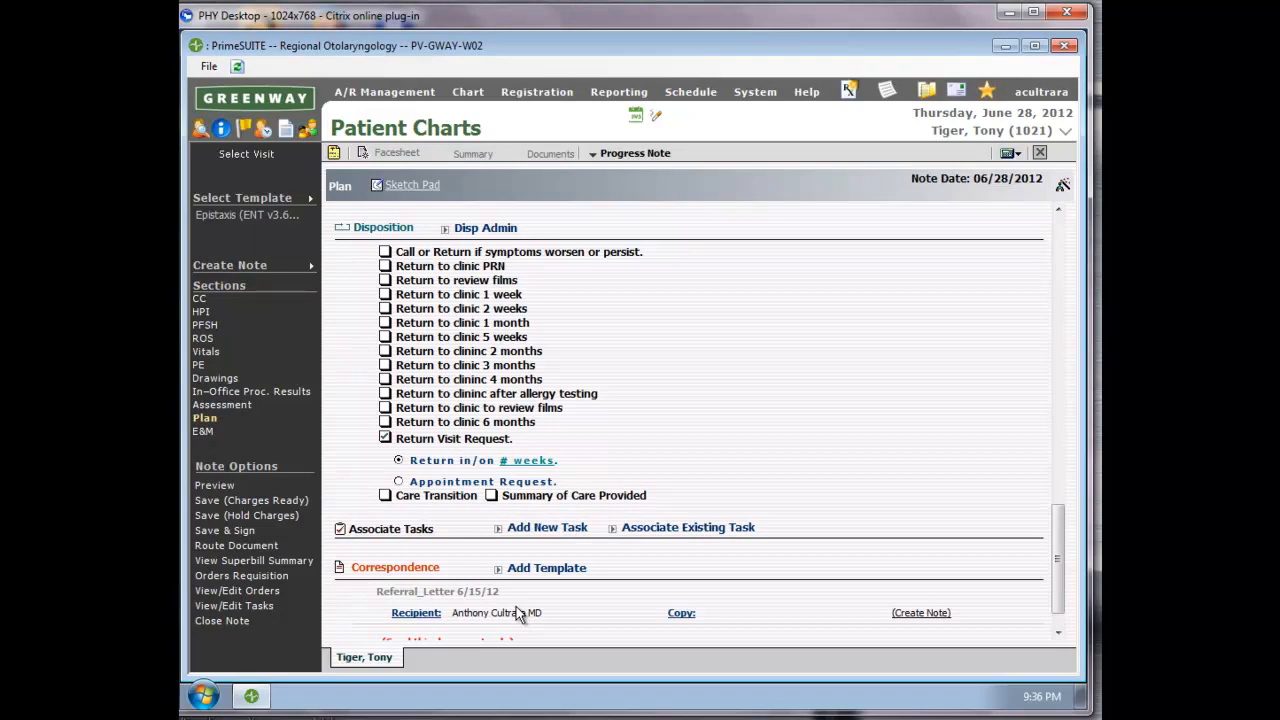
pyautogui.click(680, 614)
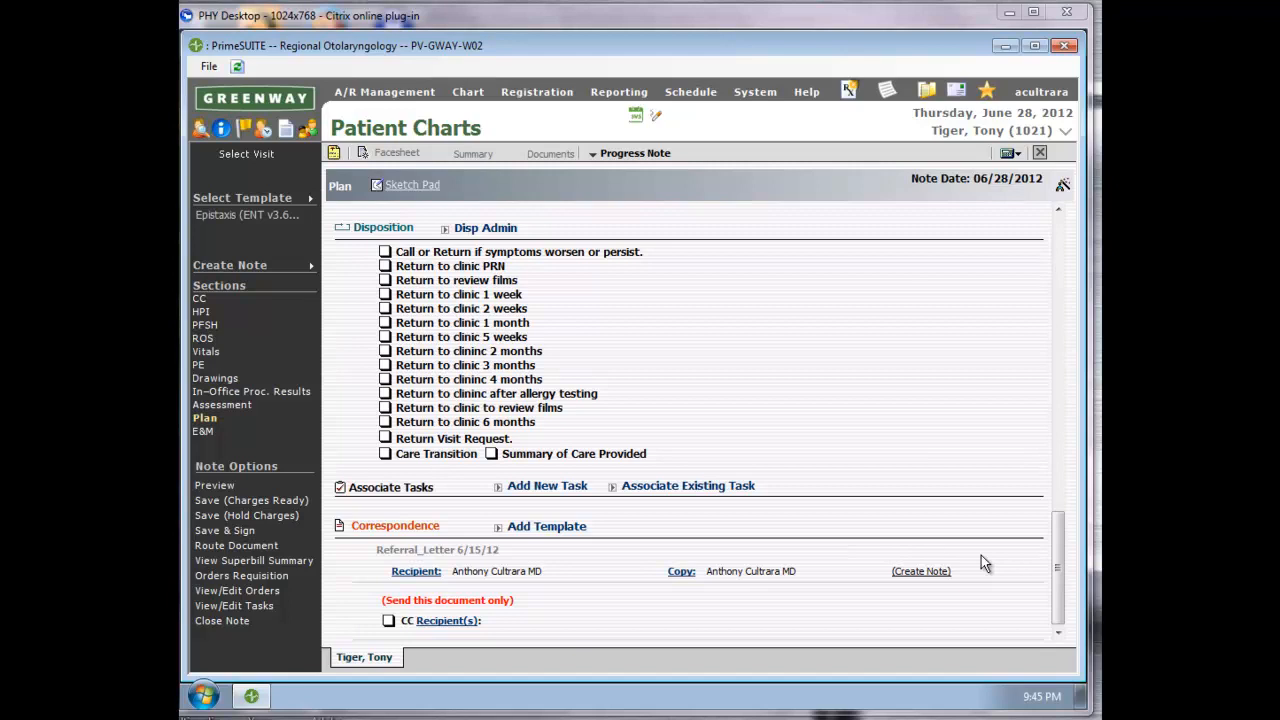
# Create the correspondence note from the referral letter and fill its chief complaint with Epistaxis.
pyautogui.click(928, 575)
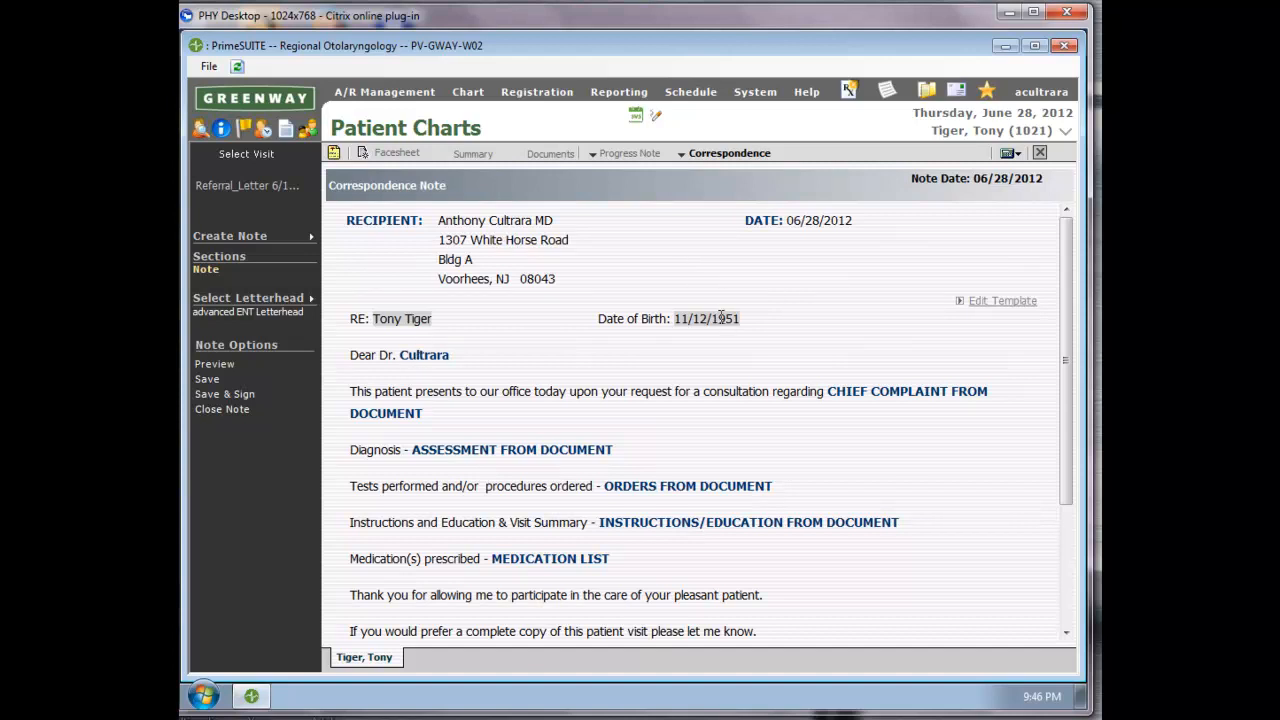
pyautogui.click(866, 398)
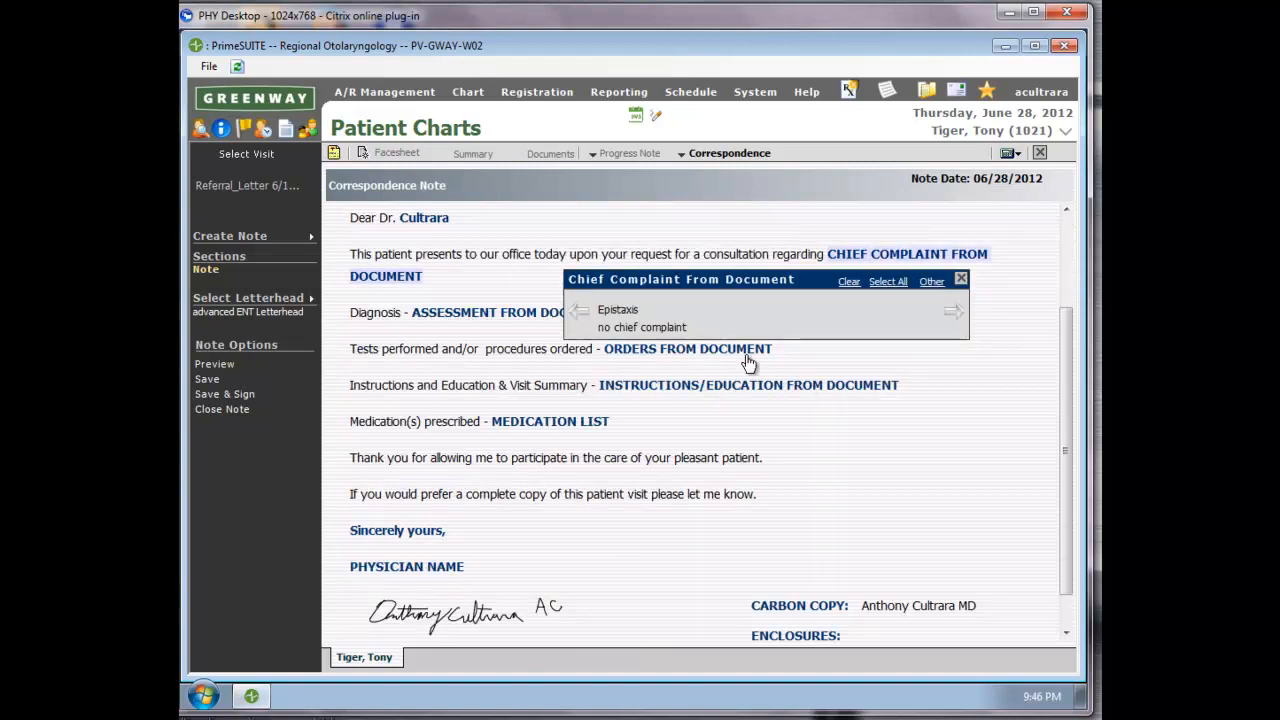
pyautogui.click(612, 310)
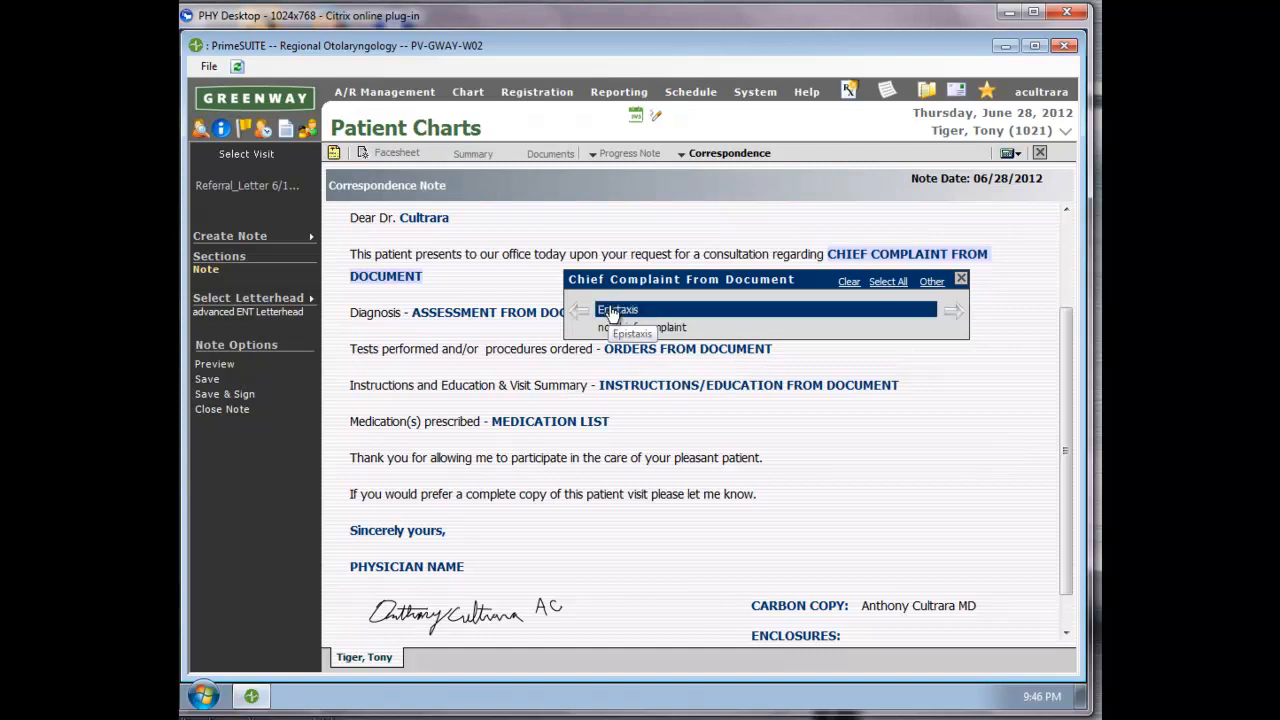
pyautogui.click(931, 283)
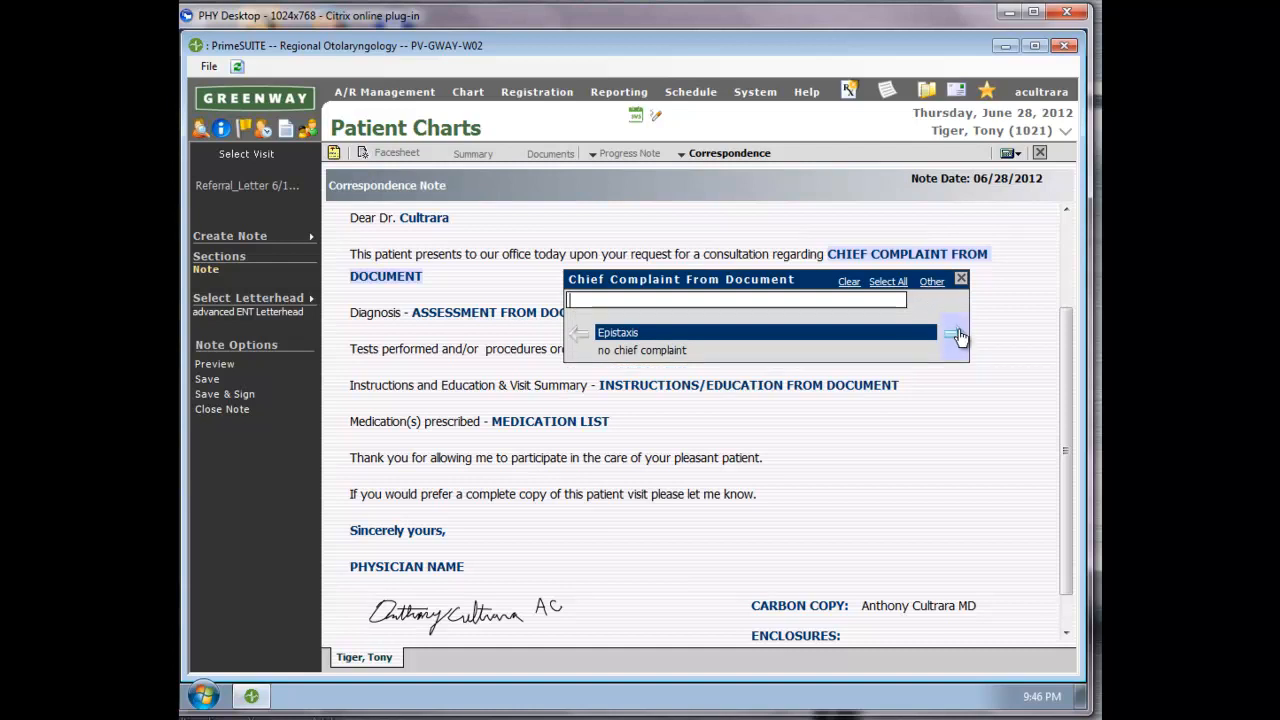
pyautogui.click(954, 334)
# Fill the letter's diagnosis with Epistaxis, Posterior and Nasal Granuloma from the document's assessment.
pyautogui.click(652, 310)
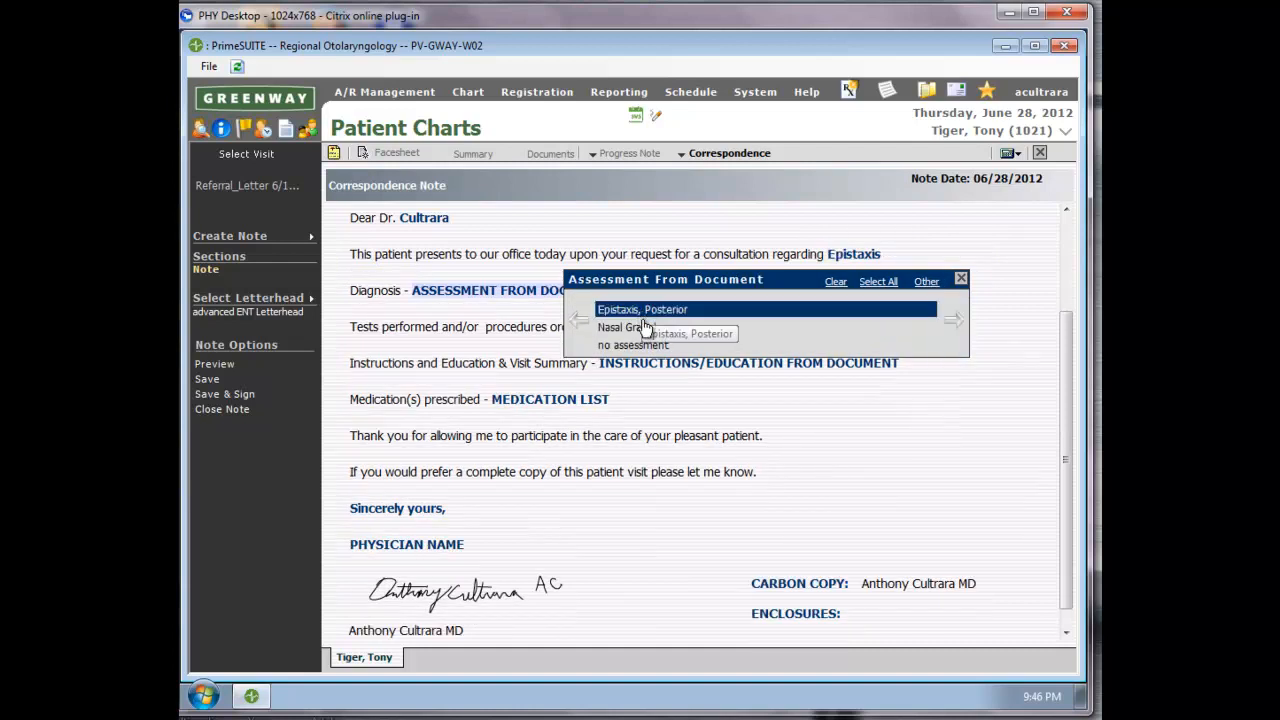
pyautogui.click(655, 328)
pyautogui.click(952, 322)
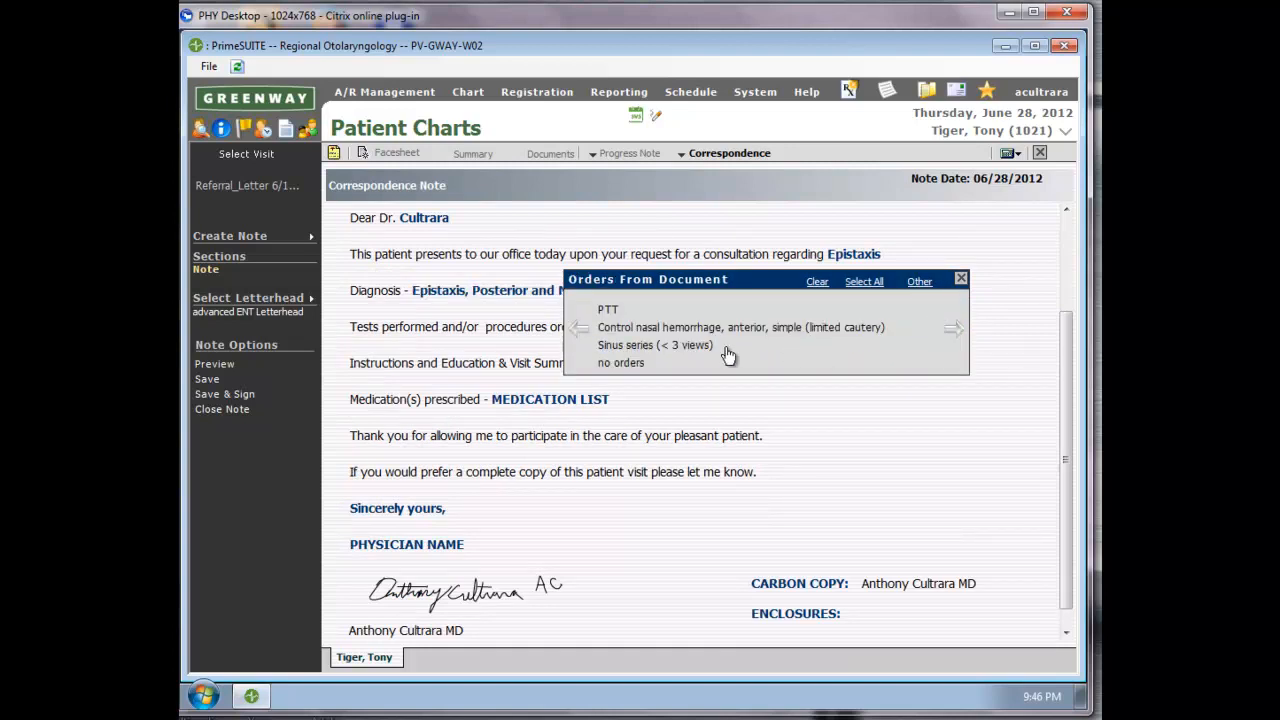
# Fill the letter's orders with PTT, Control nasal hemorrhage, anterior, simple (limited cautery), and Sinus series (< 3 views).
pyautogui.click(607, 312)
pyautogui.click(615, 328)
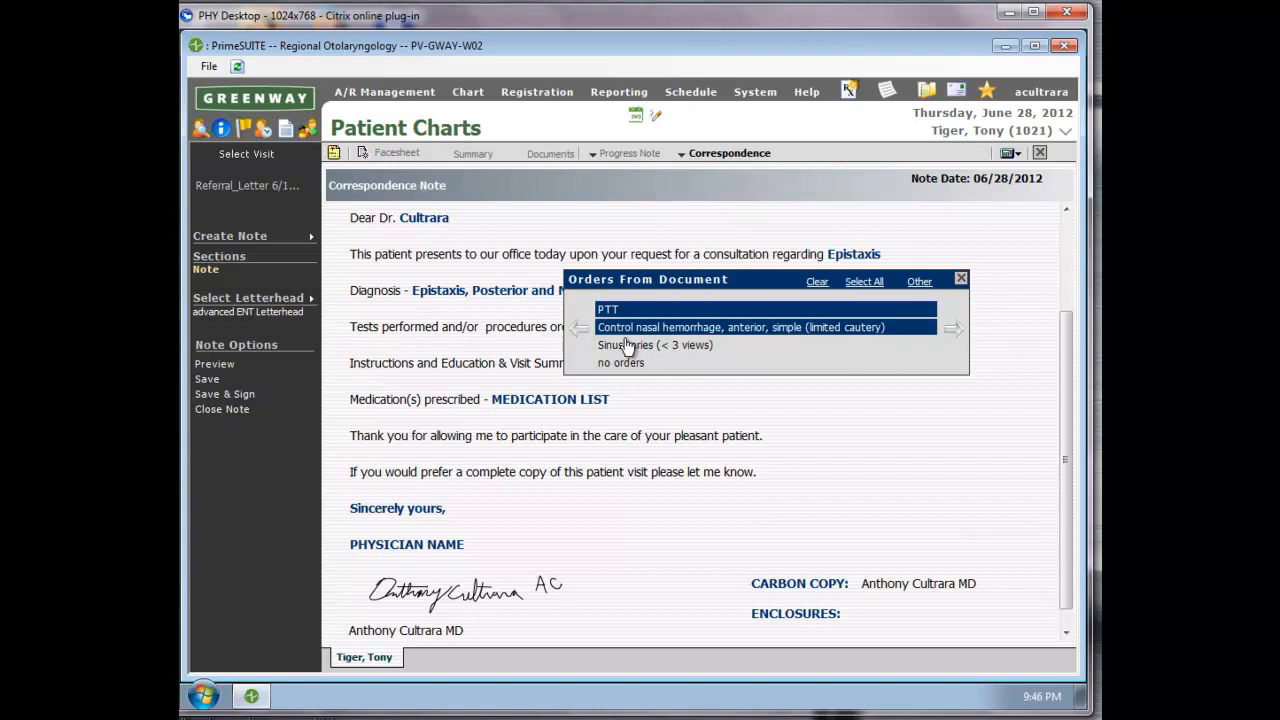
pyautogui.click(620, 345)
pyautogui.click(954, 334)
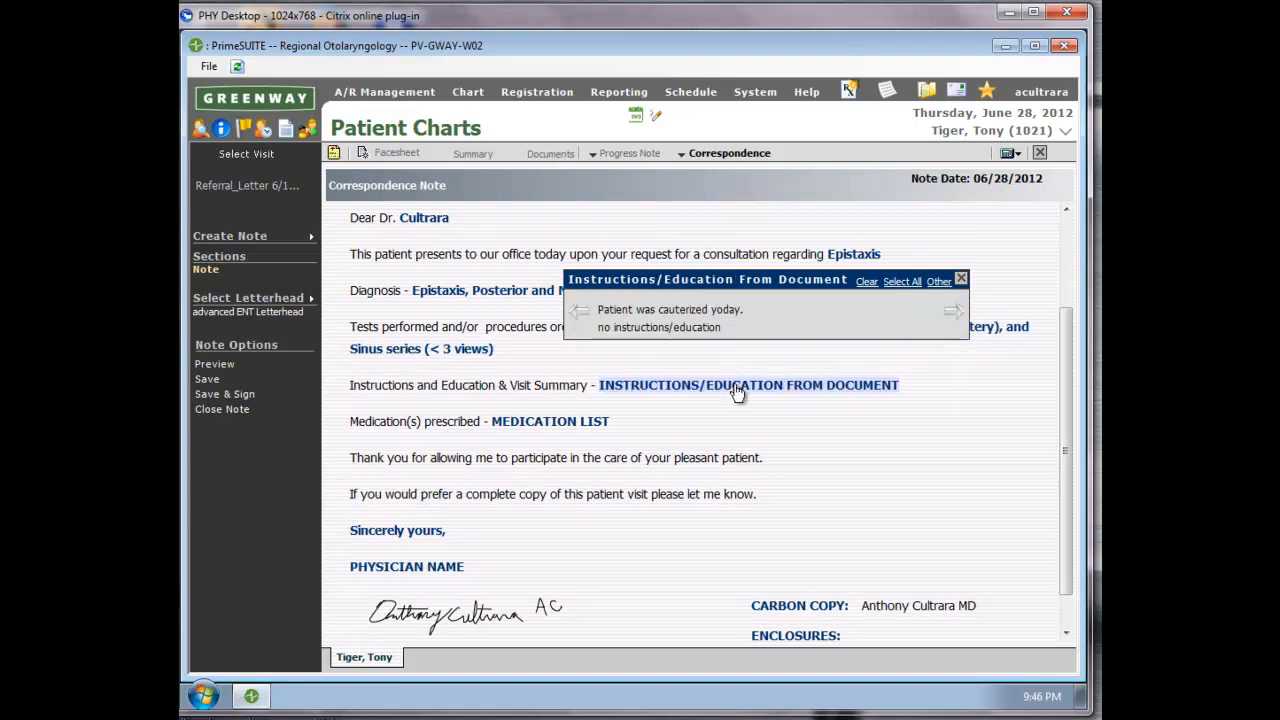
# Fill the letter's instructions with "Patient was cauterized yoday." and its prescribed medication with Benadryl Oral Capsule 25 mg.
pyautogui.click(647, 313)
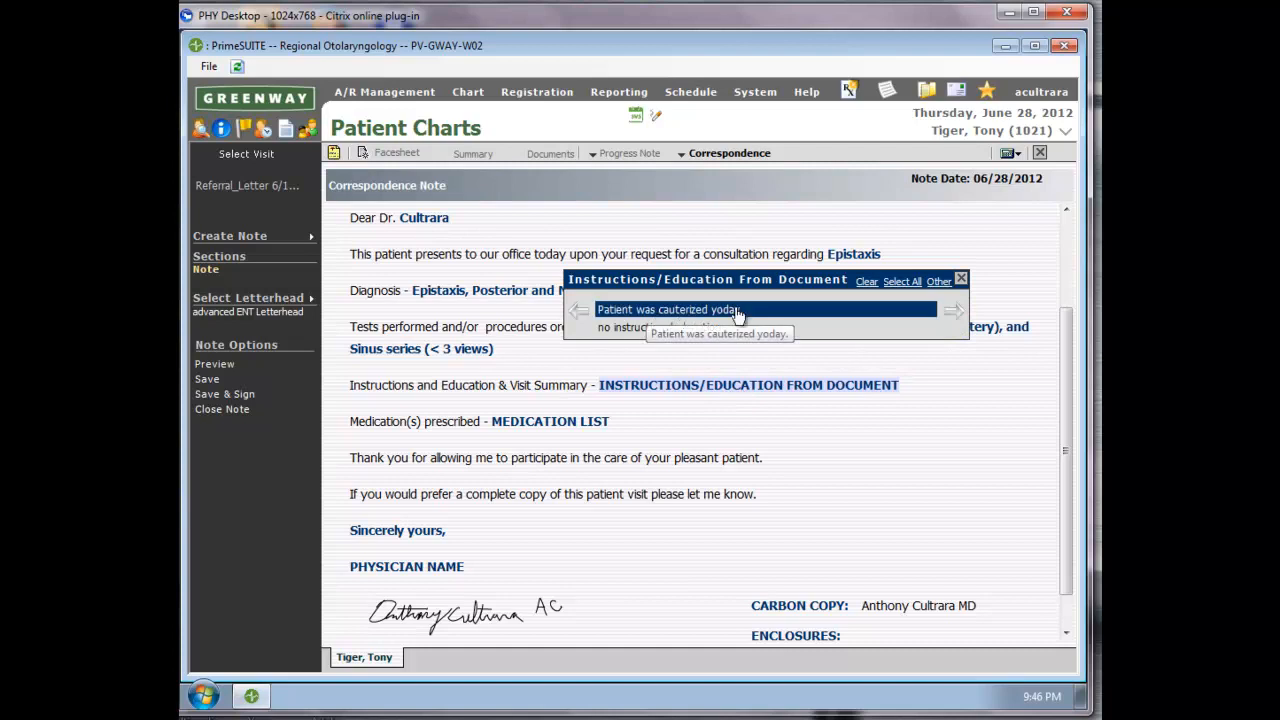
pyautogui.click(957, 317)
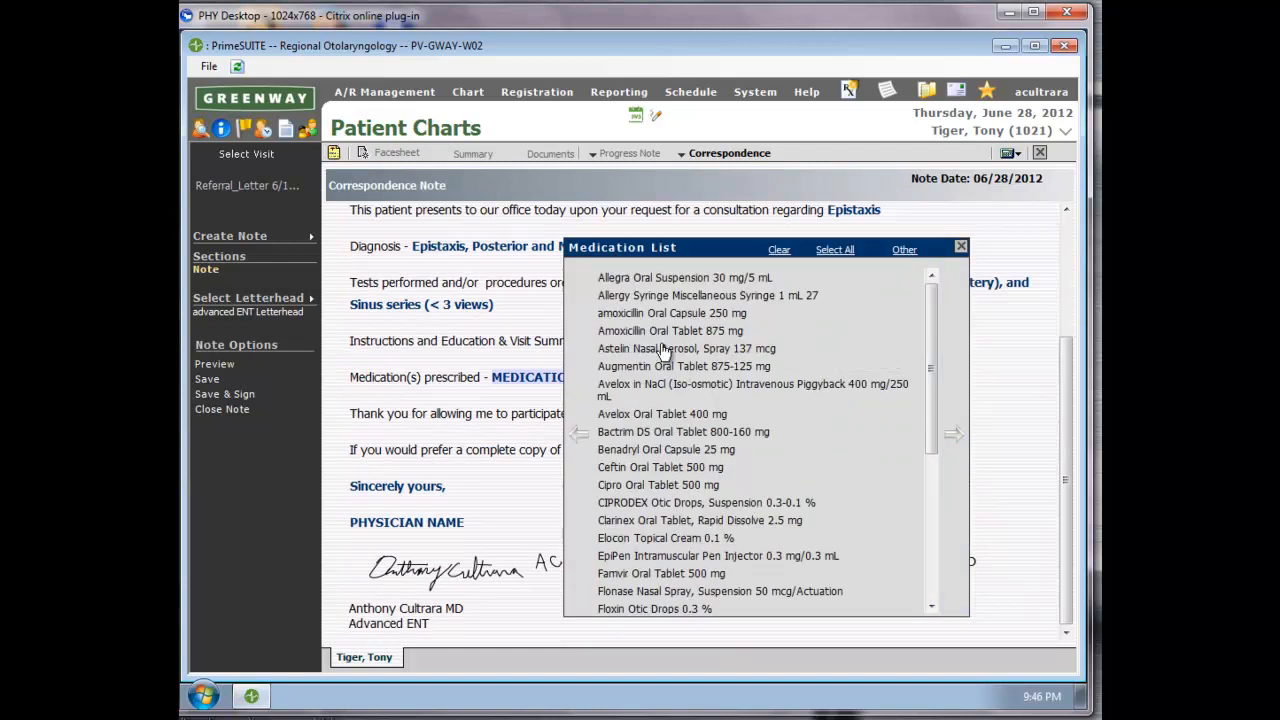
pyautogui.click(690, 450)
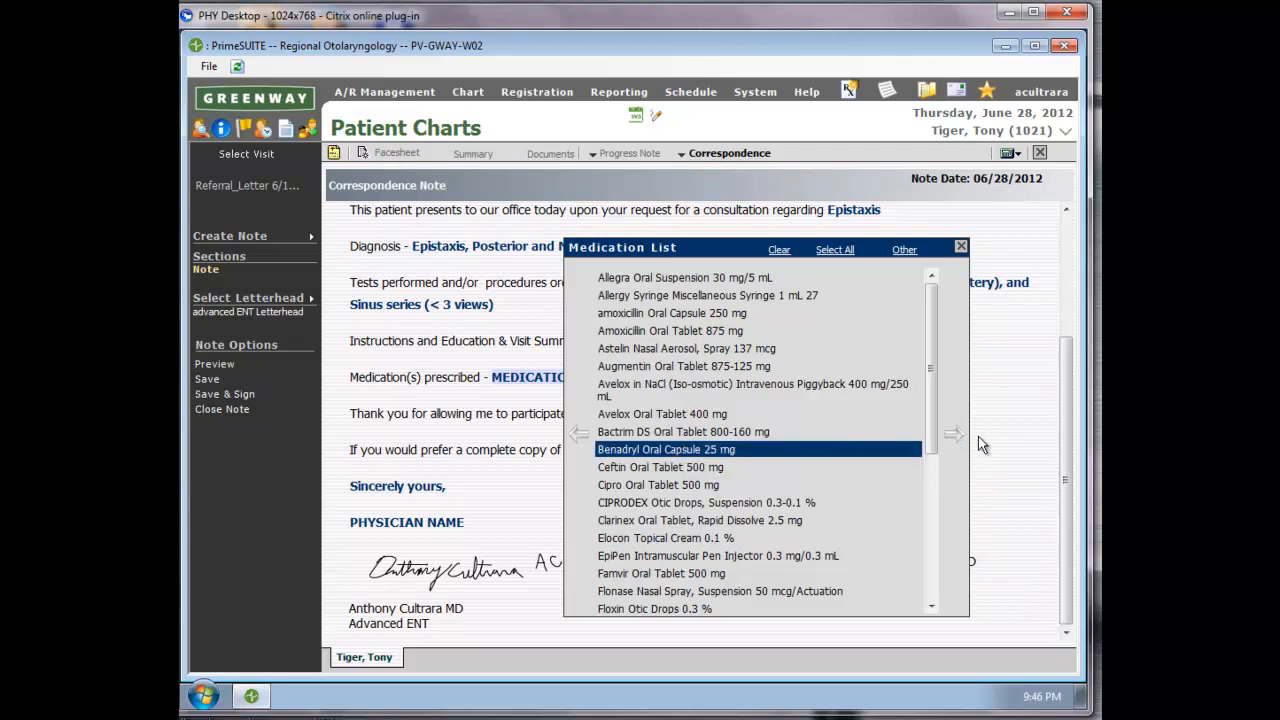
pyautogui.click(955, 440)
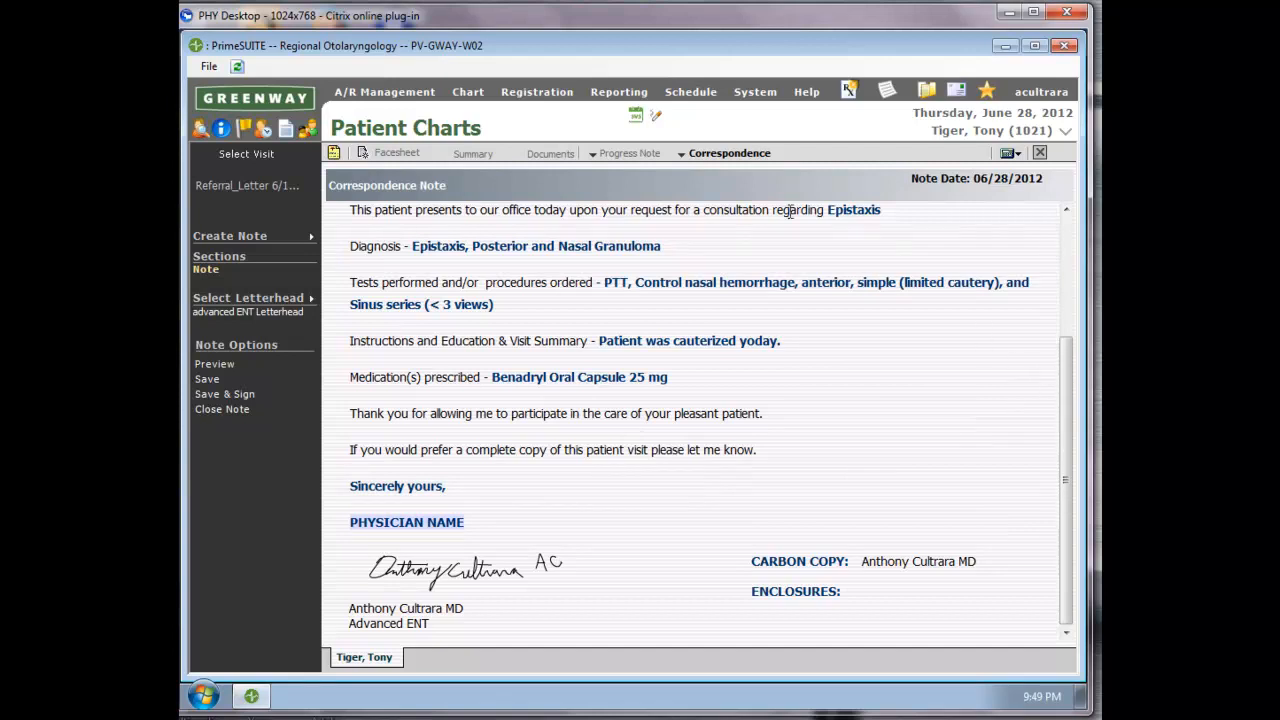
# Save and sign the correspondence letter and review the body of the generated document.
pyautogui.click(230, 395)
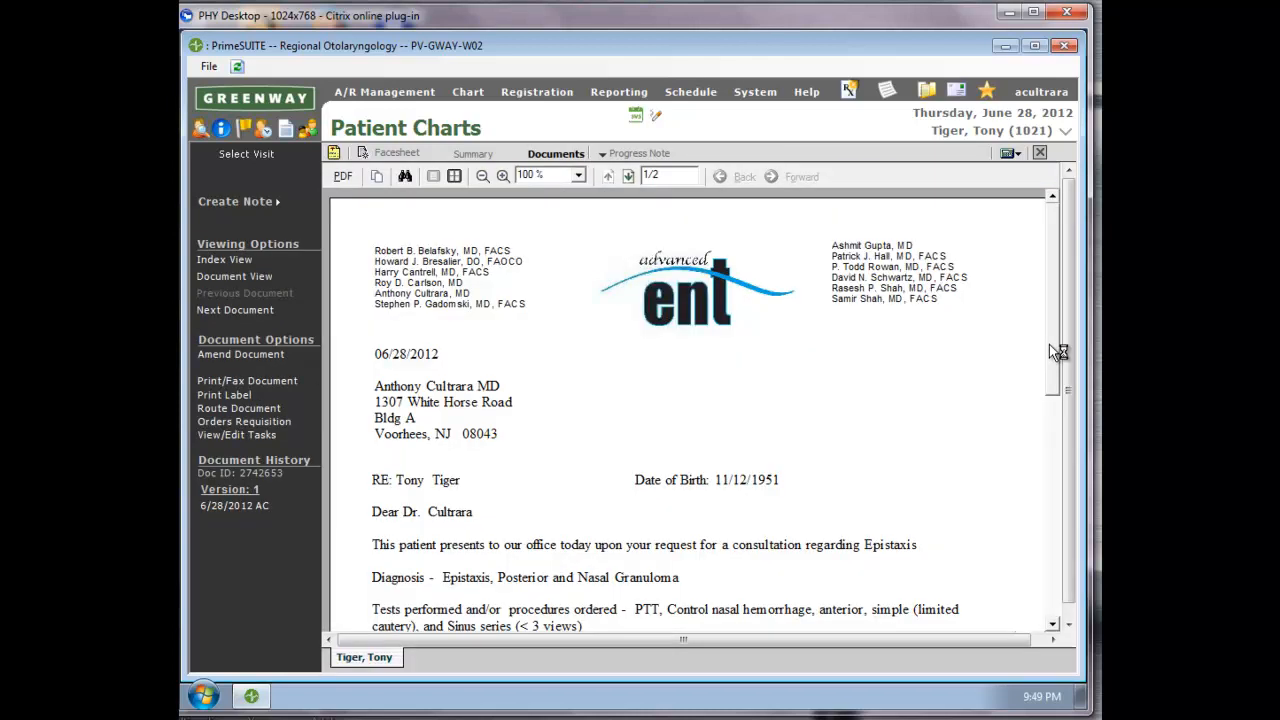
pyautogui.moveTo(1051, 303)
pyautogui.mouseDown()
pyautogui.moveTo(1076, 466)
pyautogui.moveTo(1073, 456)
pyautogui.mouseUp()
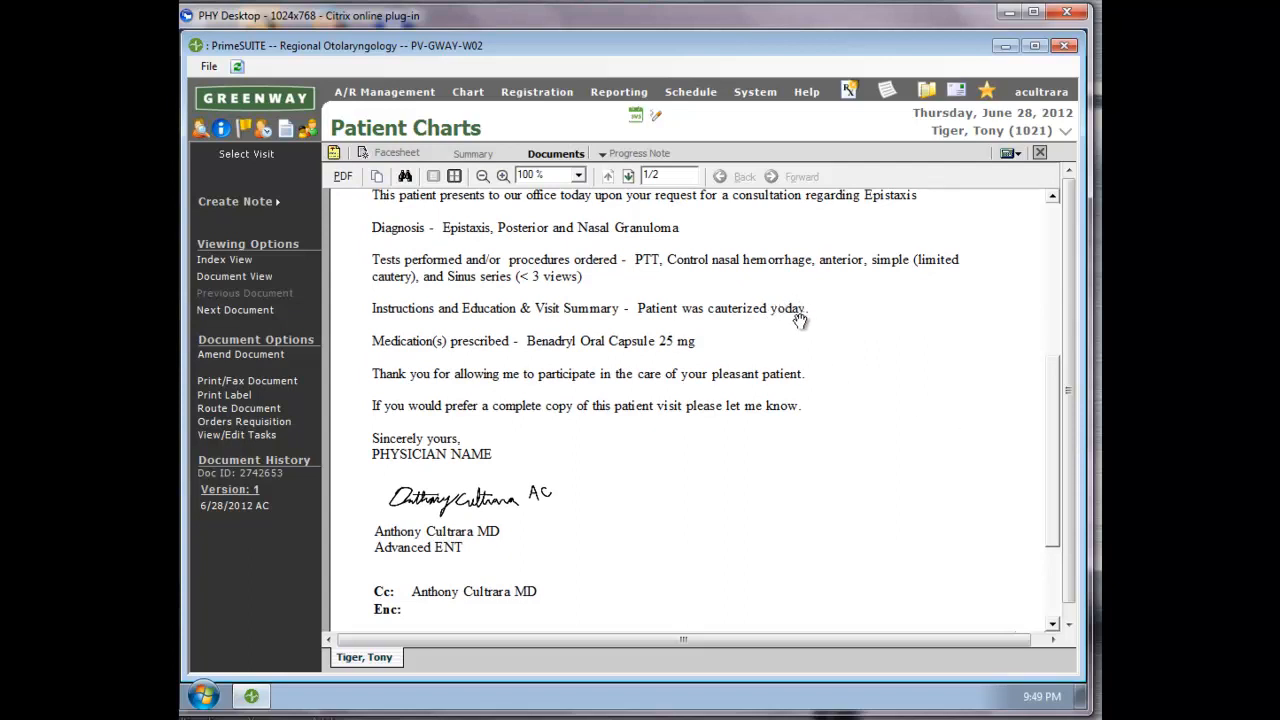
# Amend the signed letter and open free-text entry for its Instructions and Education field.
pyautogui.click(251, 355)
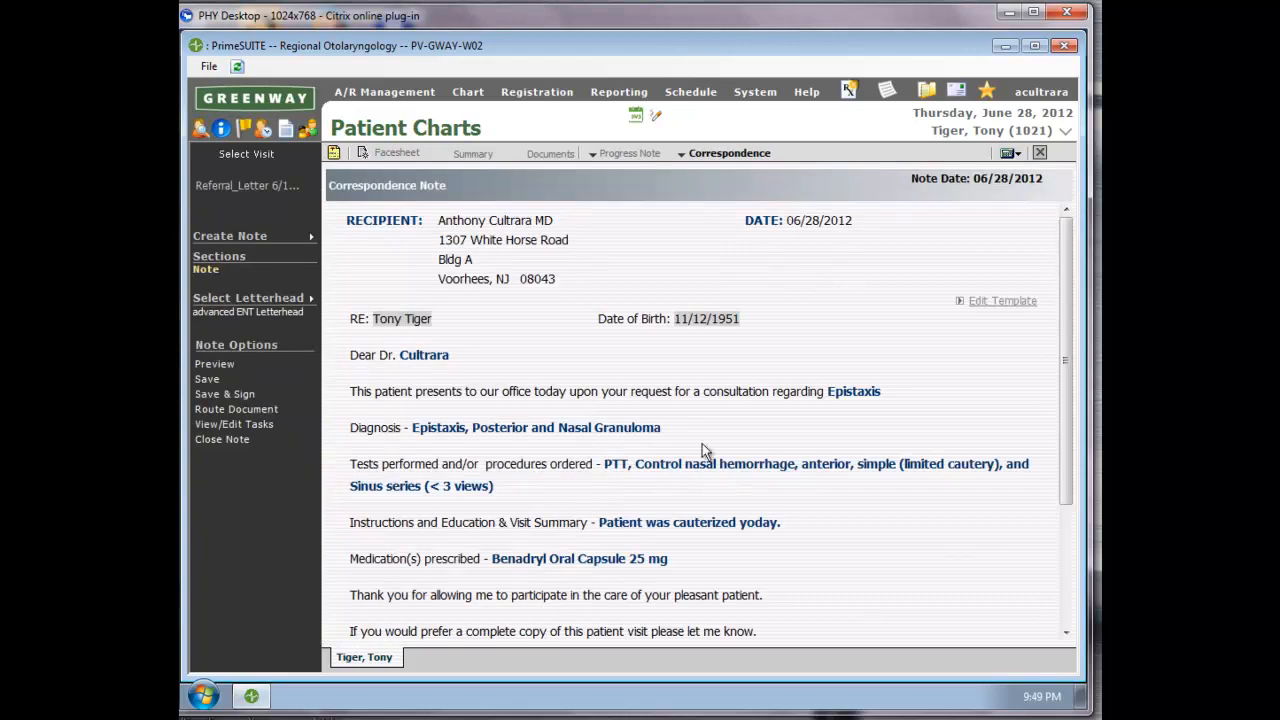
pyautogui.click(716, 516)
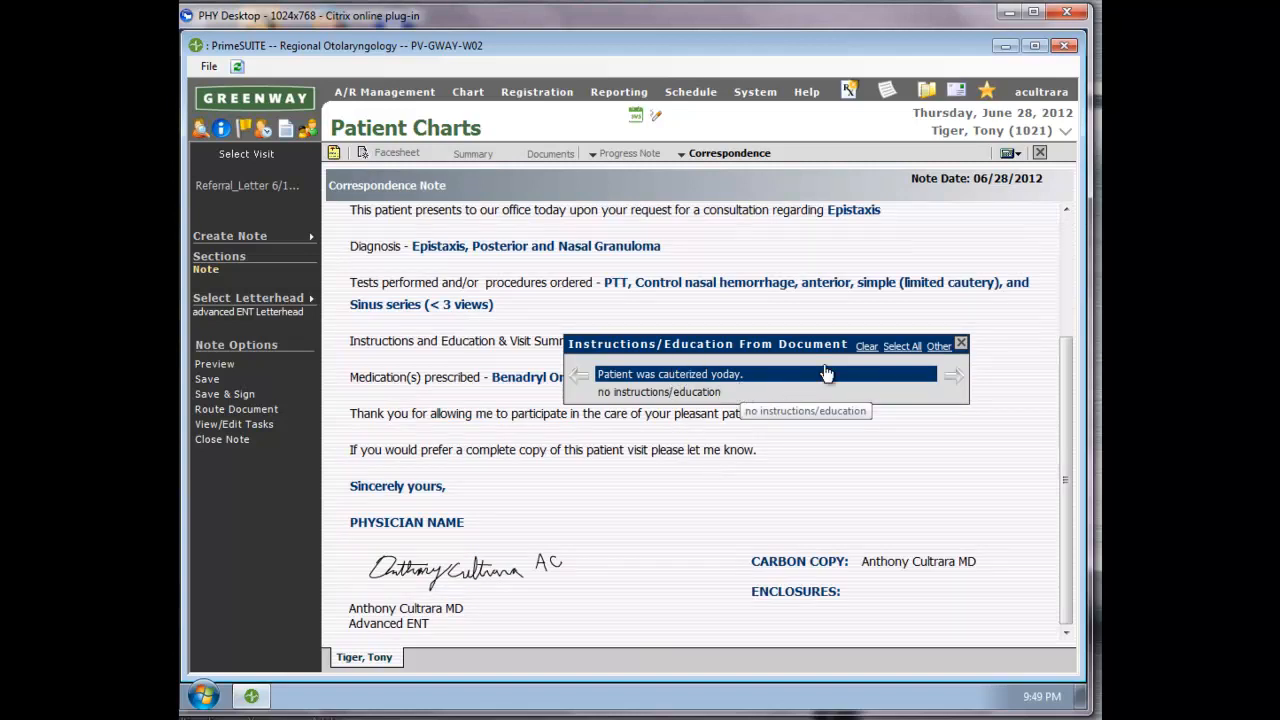
pyautogui.click(938, 347)
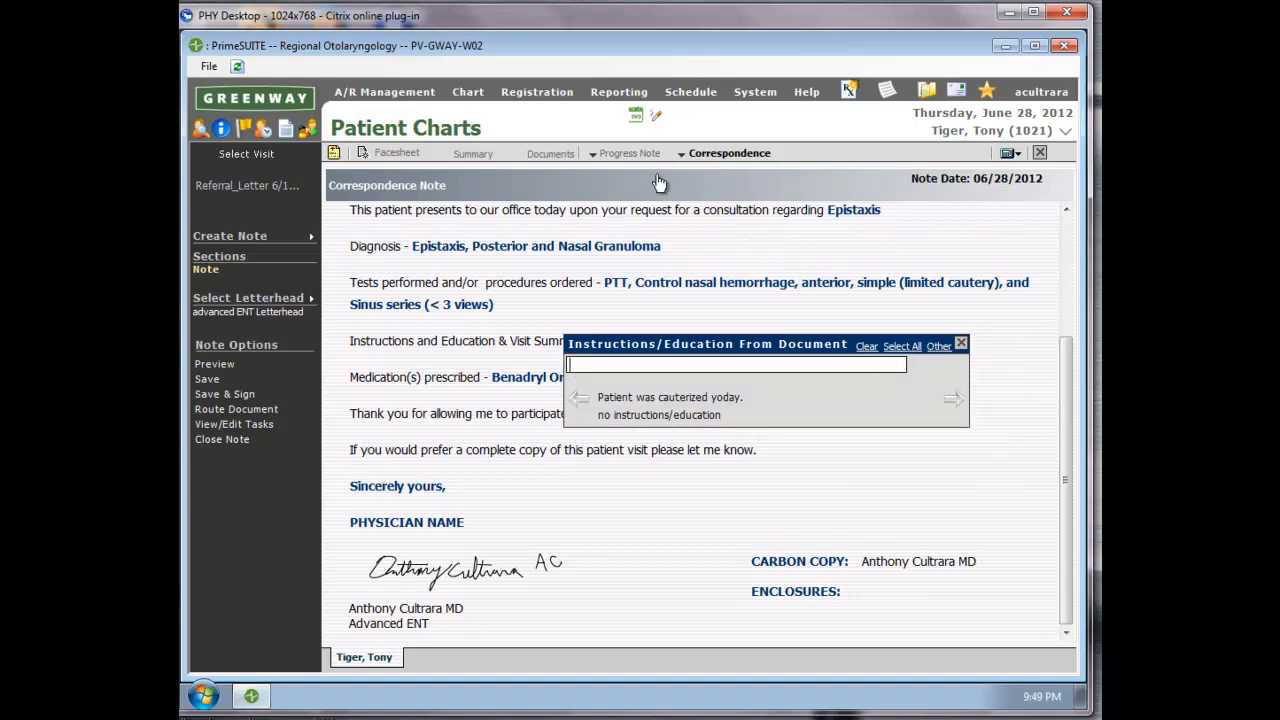
# Correct the checked common instruction in the progress note's plan to read "Patient was cauterized today.".
pyautogui.click(634, 156)
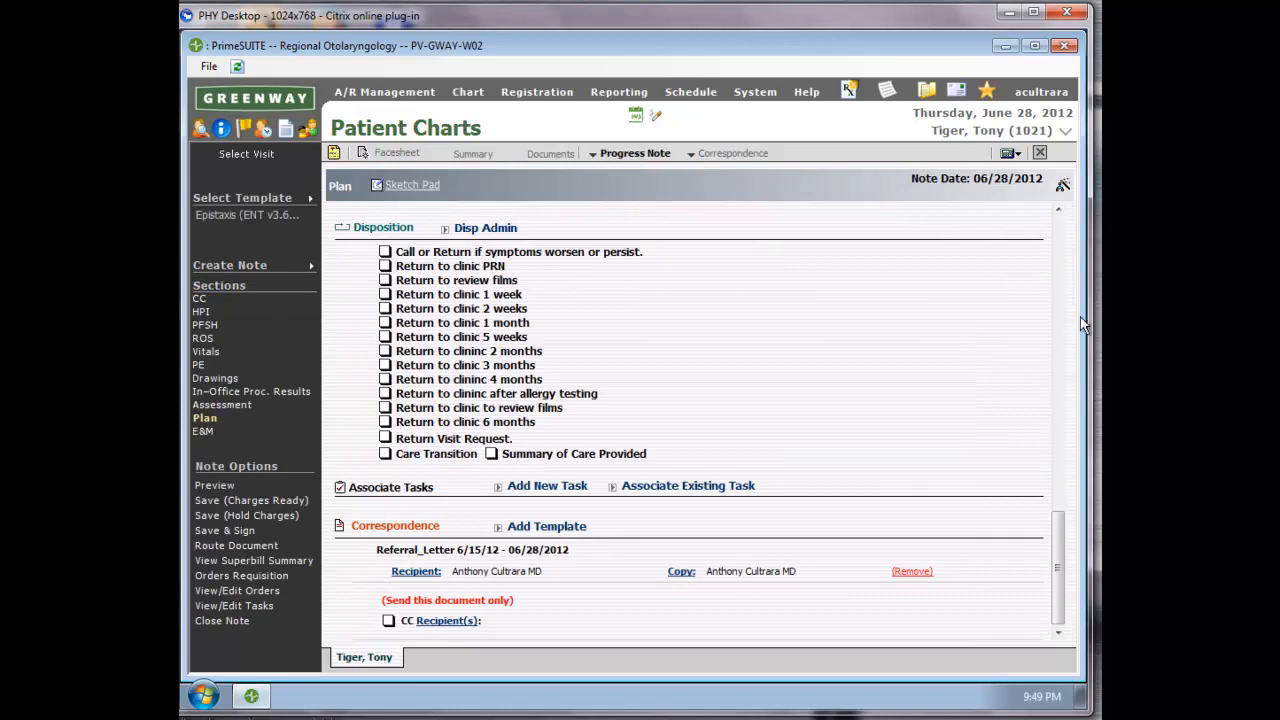
pyautogui.moveTo(1058, 535); pyautogui.dragTo(1039, 443)
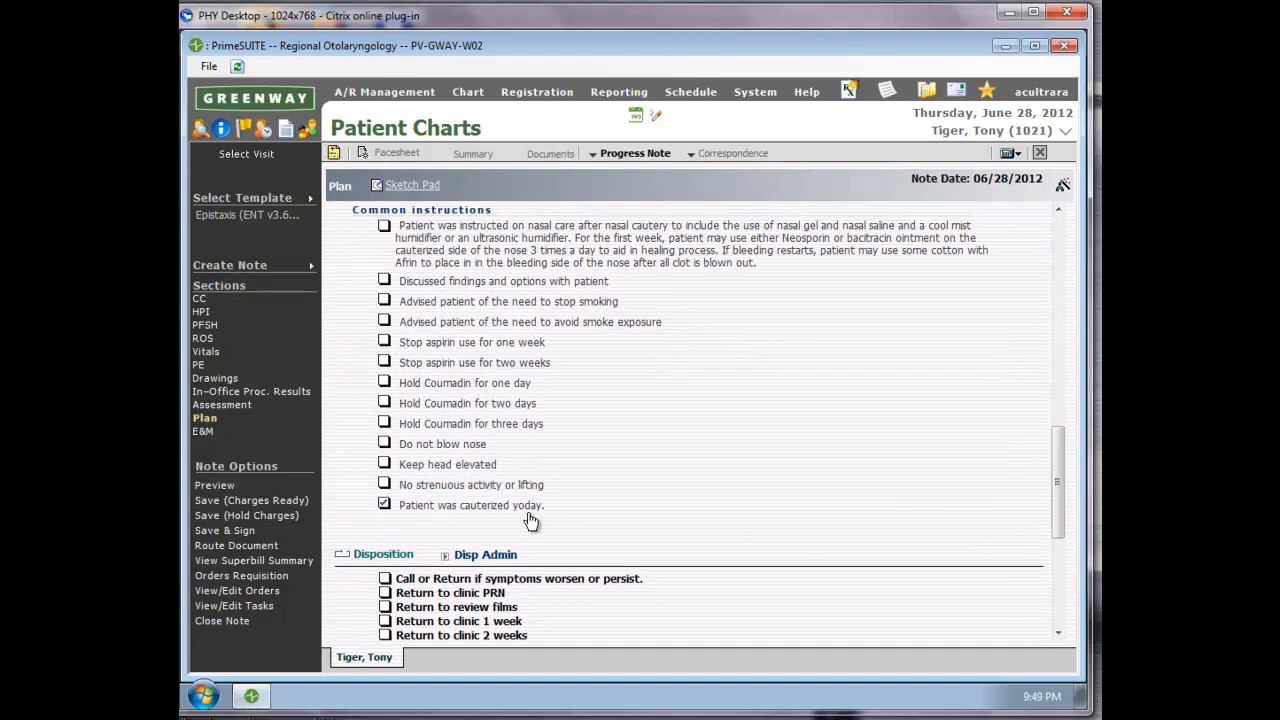
pyautogui.doubleClick(525, 511)
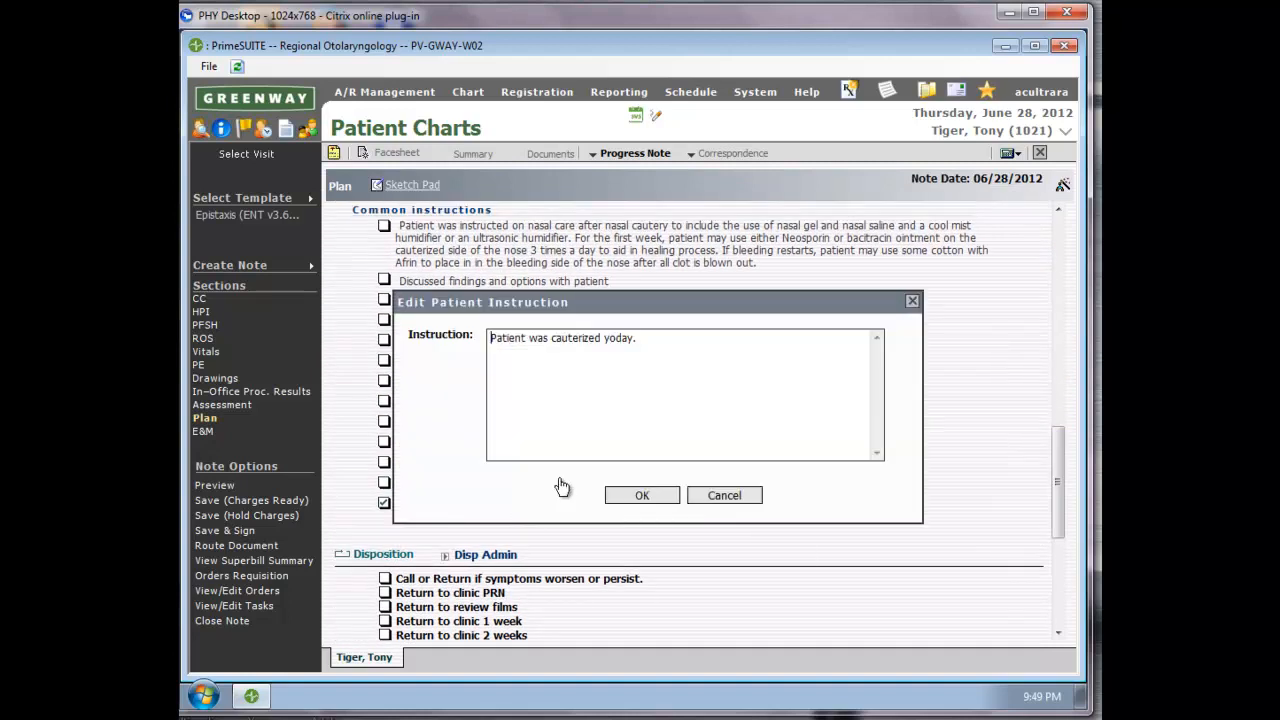
pyautogui.doubleClick(607, 340)
pyautogui.click(612, 340)
pyautogui.press('BackSpace')
pyautogui.write('t')
pyautogui.moveTo(630, 338); pyautogui.dragTo(502, 362)
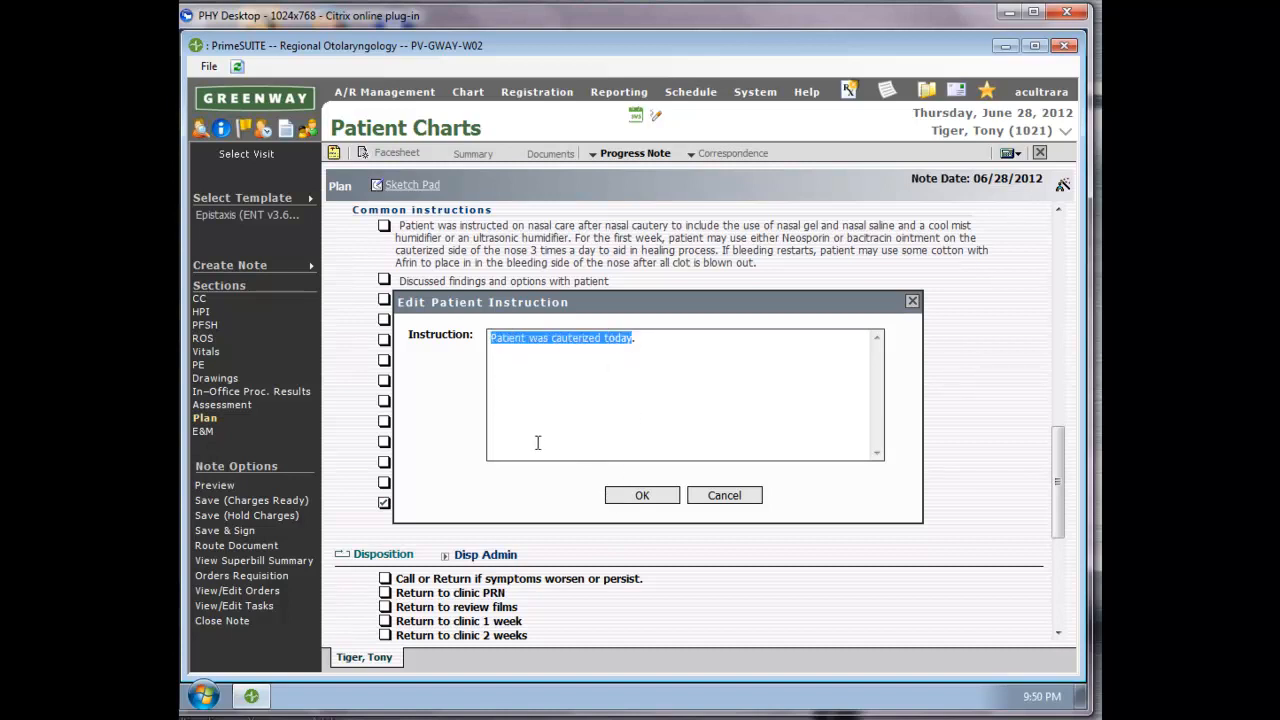
pyautogui.click(642, 495)
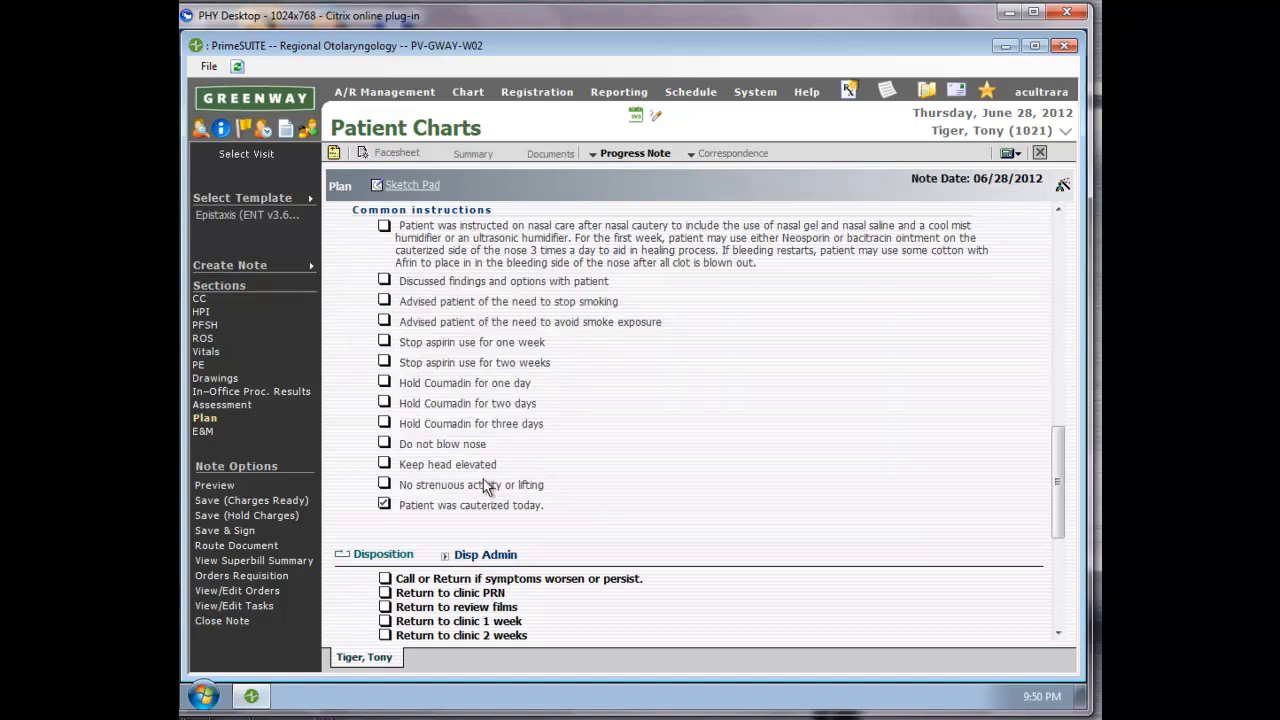
# Return to the correspondence letter and enter "Patient was cauterized today." as its instructions text.
pyautogui.click(733, 157)
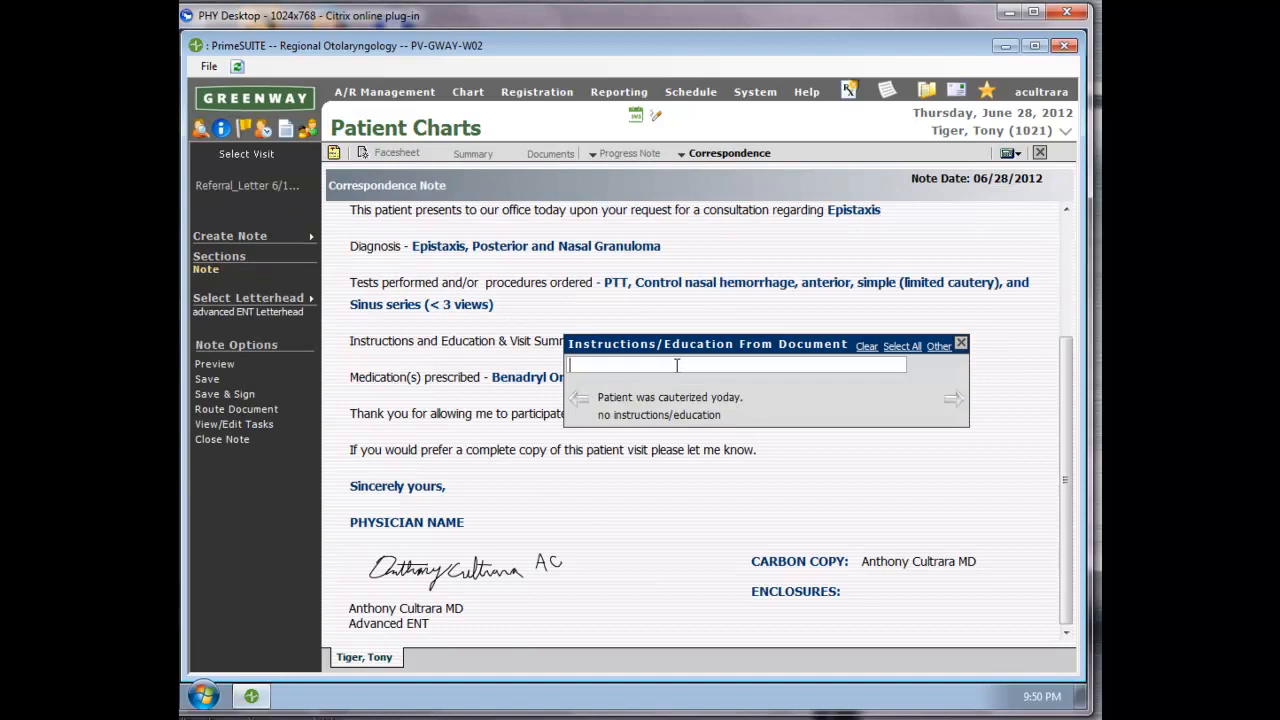
pyautogui.write('Patient was cauterized today.')
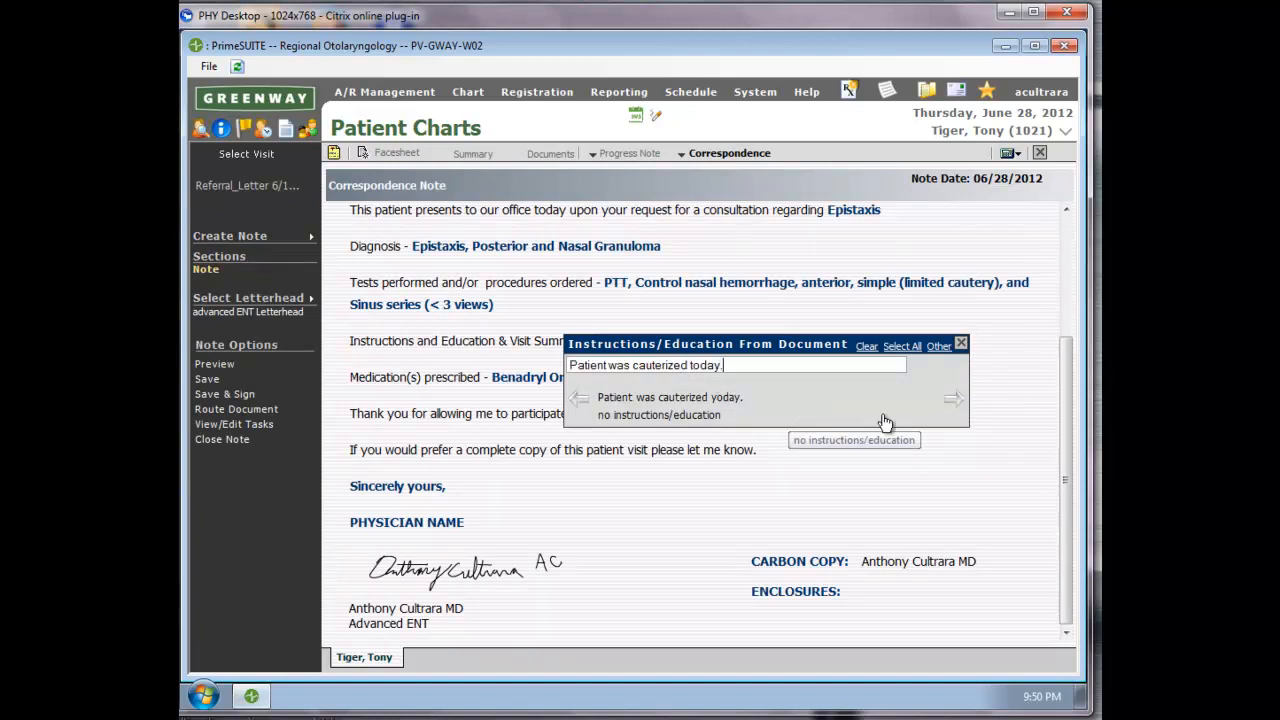
pyautogui.click(952, 400)
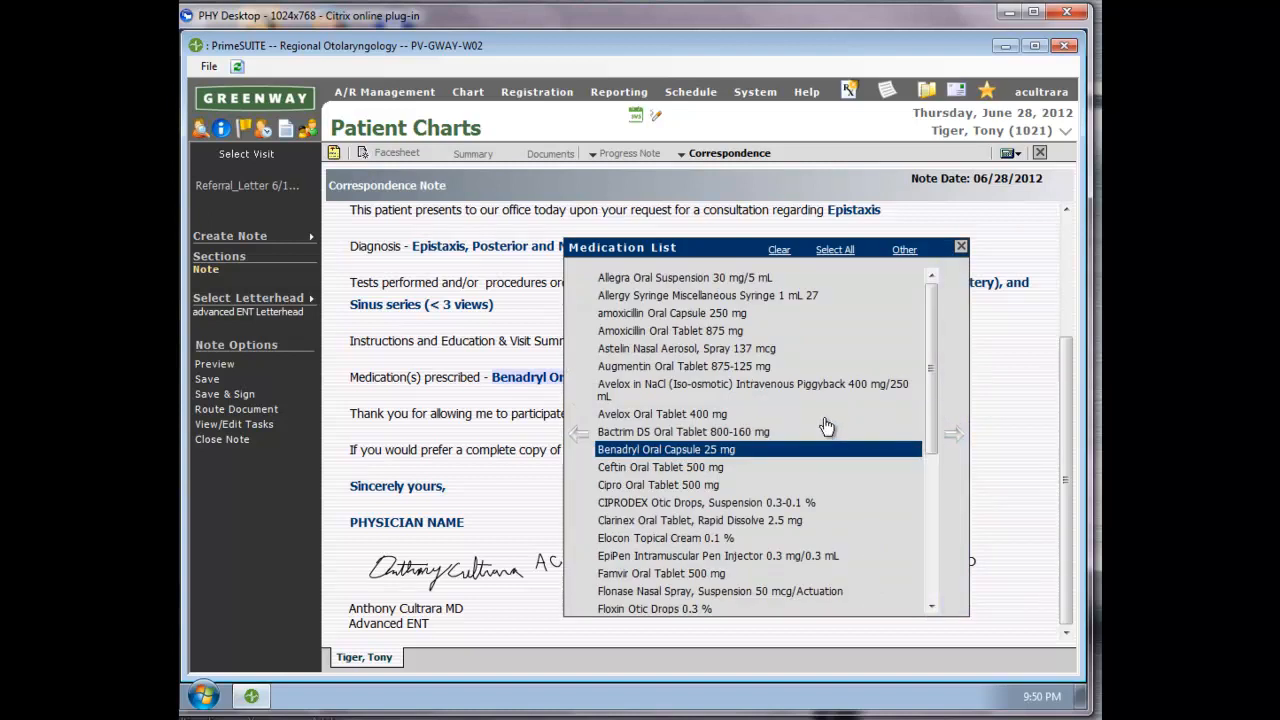
# Save and sign the amended letter, and save and sign the patient's progress note.
pyautogui.click(256, 398)
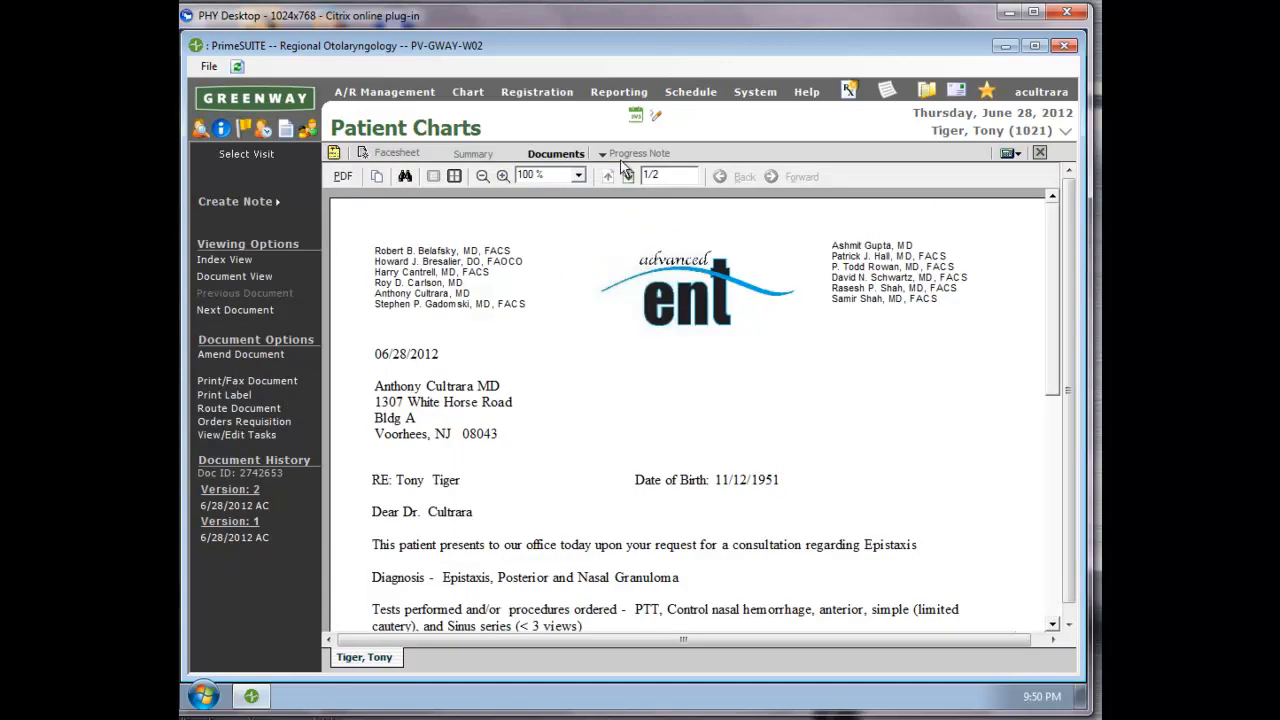
pyautogui.click(626, 160)
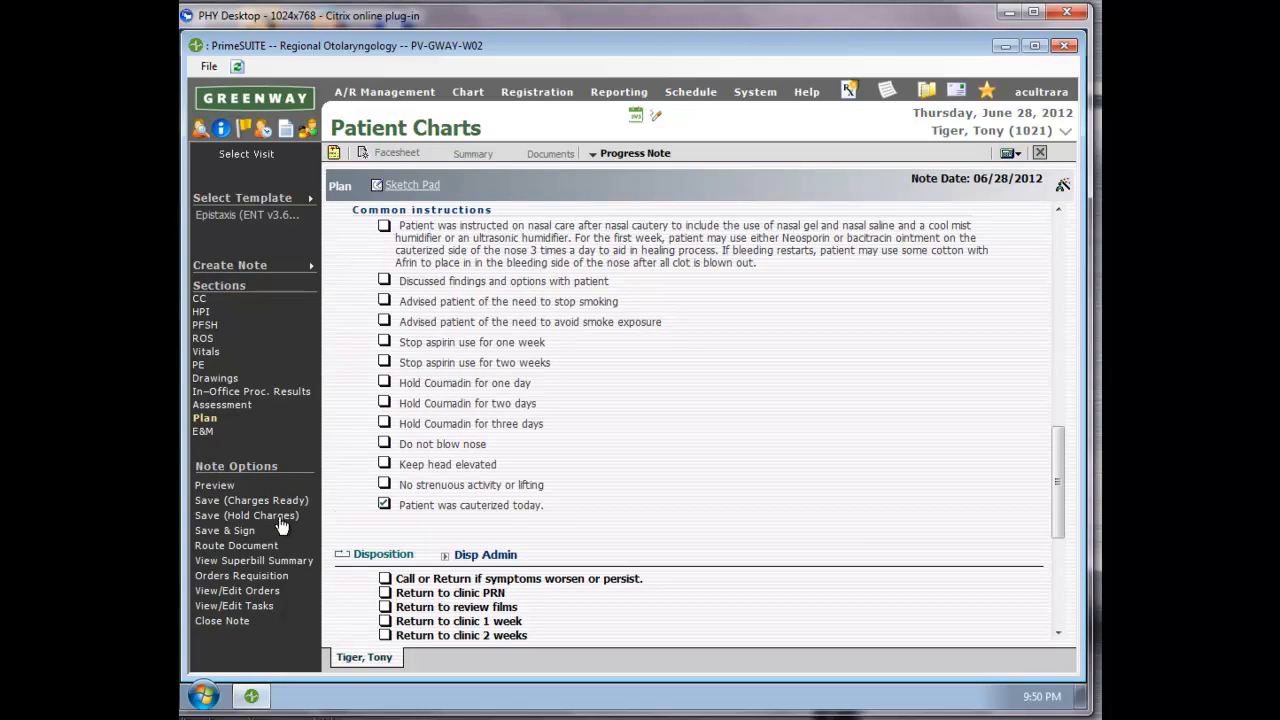
pyautogui.click(226, 532)
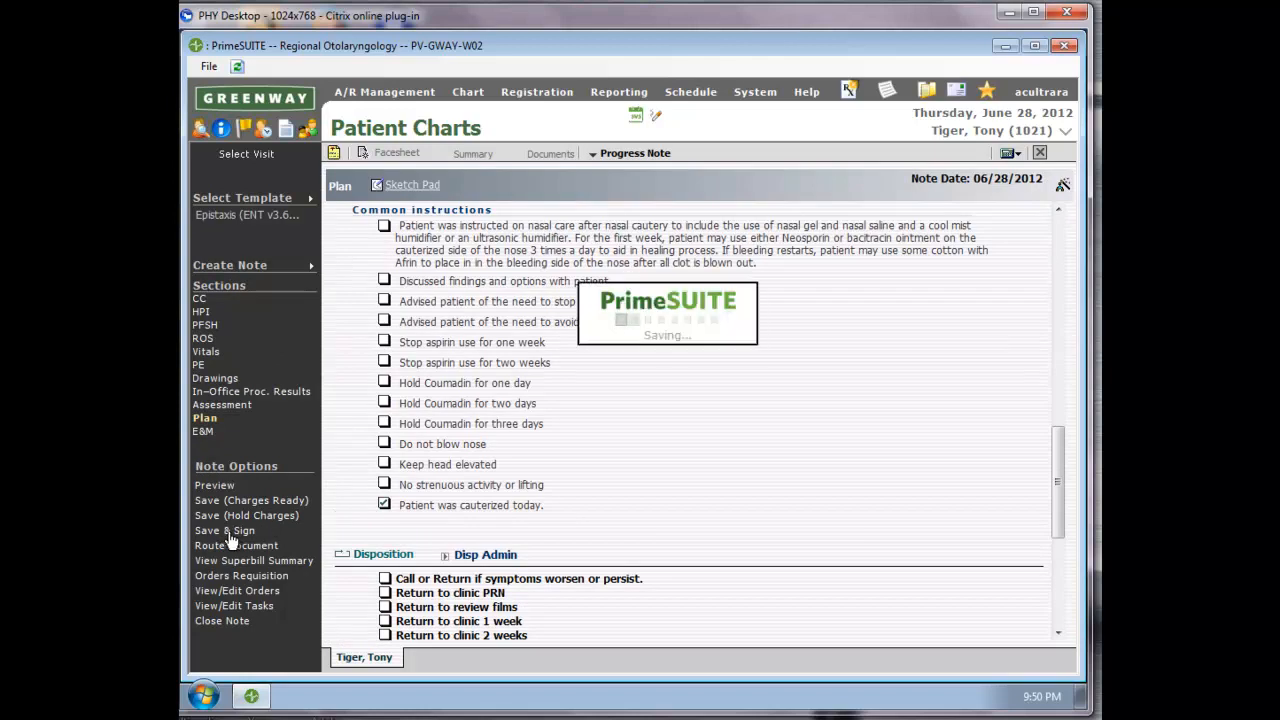